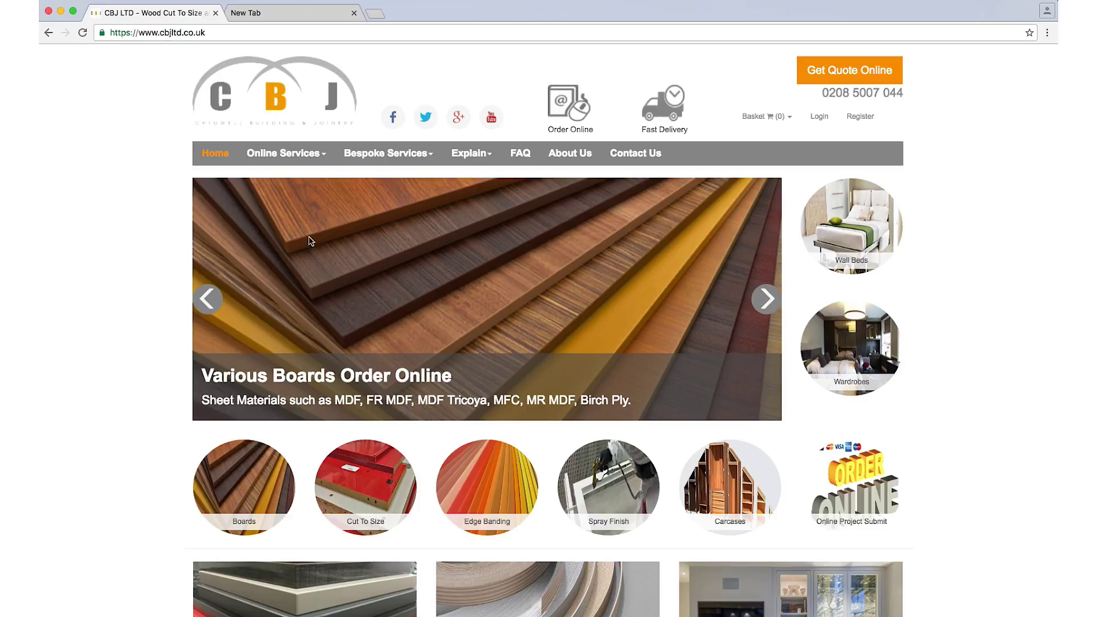
# Step: Go to the Board Cut To Size ordering page from the Online Services menu
pyautogui.click(281, 159)
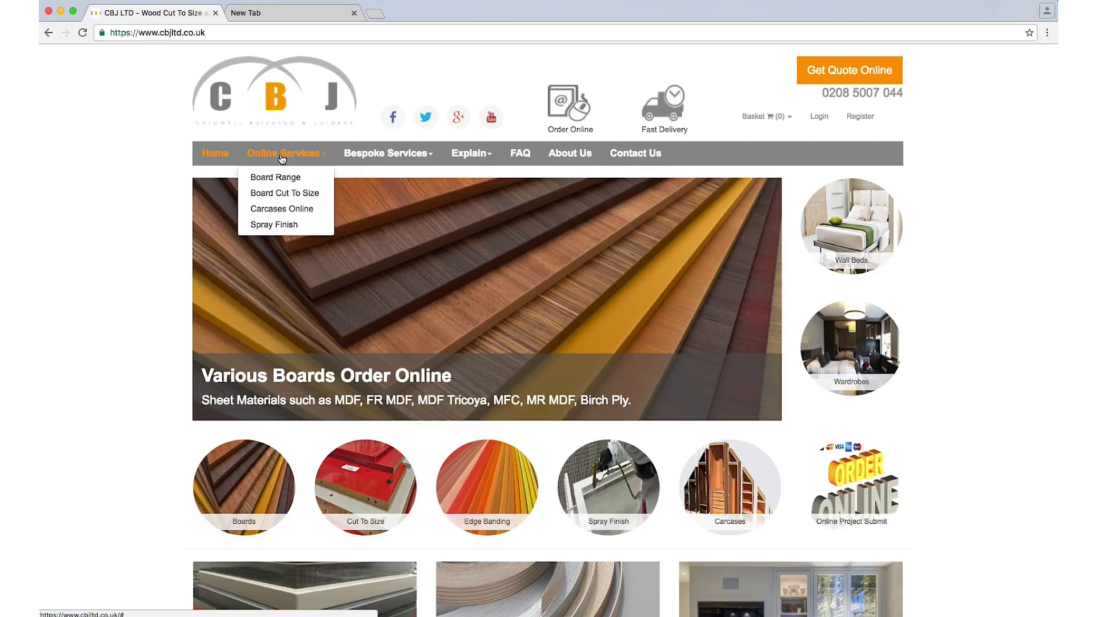
pyautogui.click(277, 193)
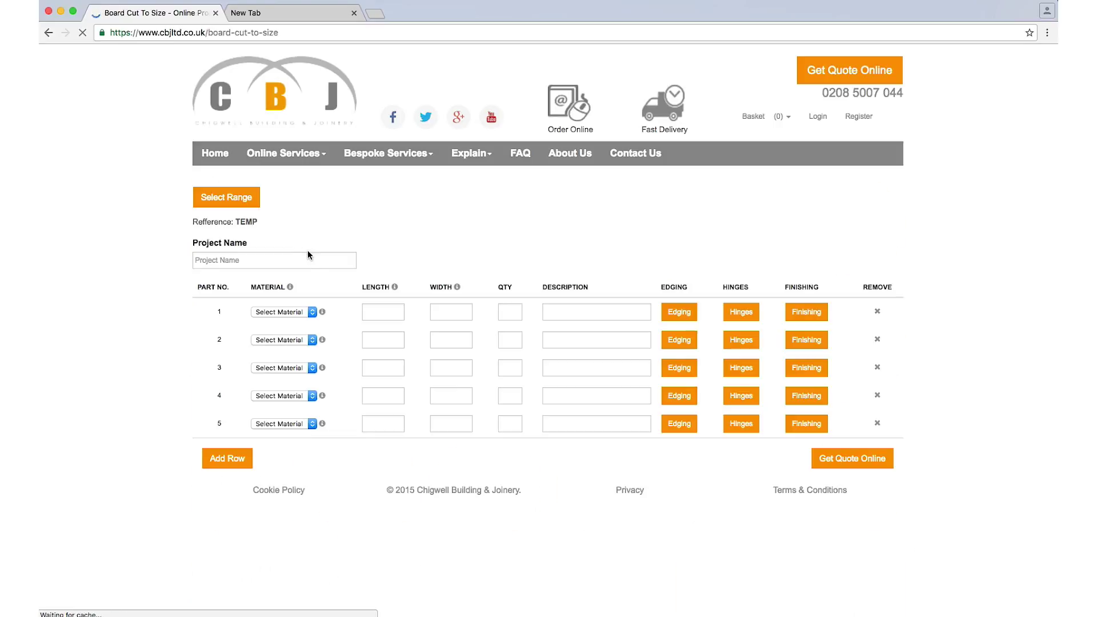
# Step: Browse the MFC group and find Light Grey U708 ST15 by searching u708
pyautogui.click(225, 199)
pyautogui.click(225, 199)
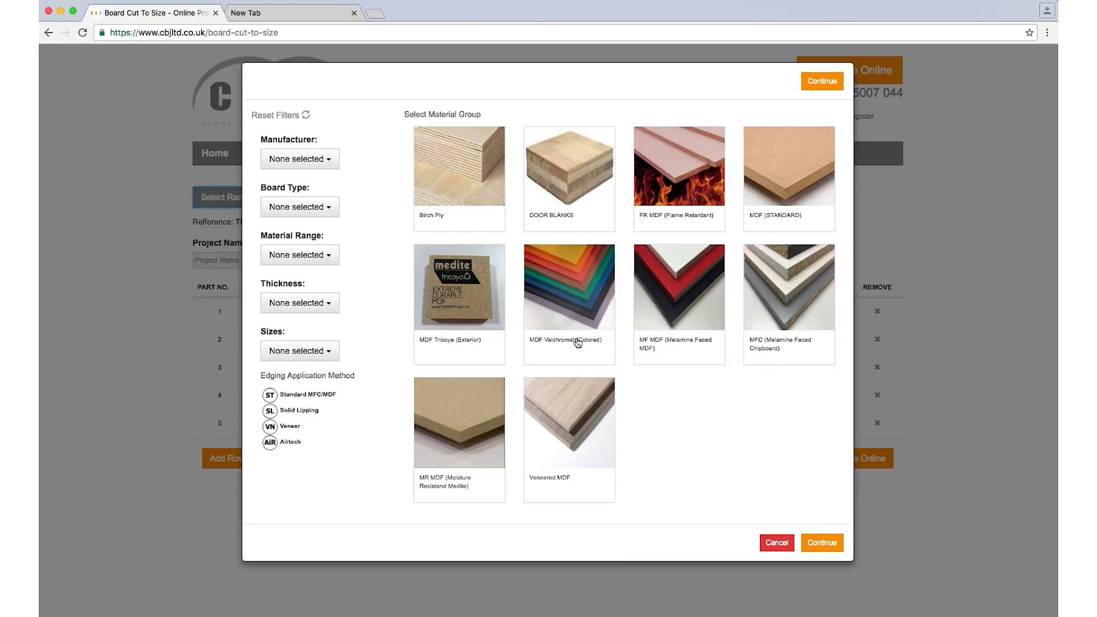
pyautogui.click(793, 294)
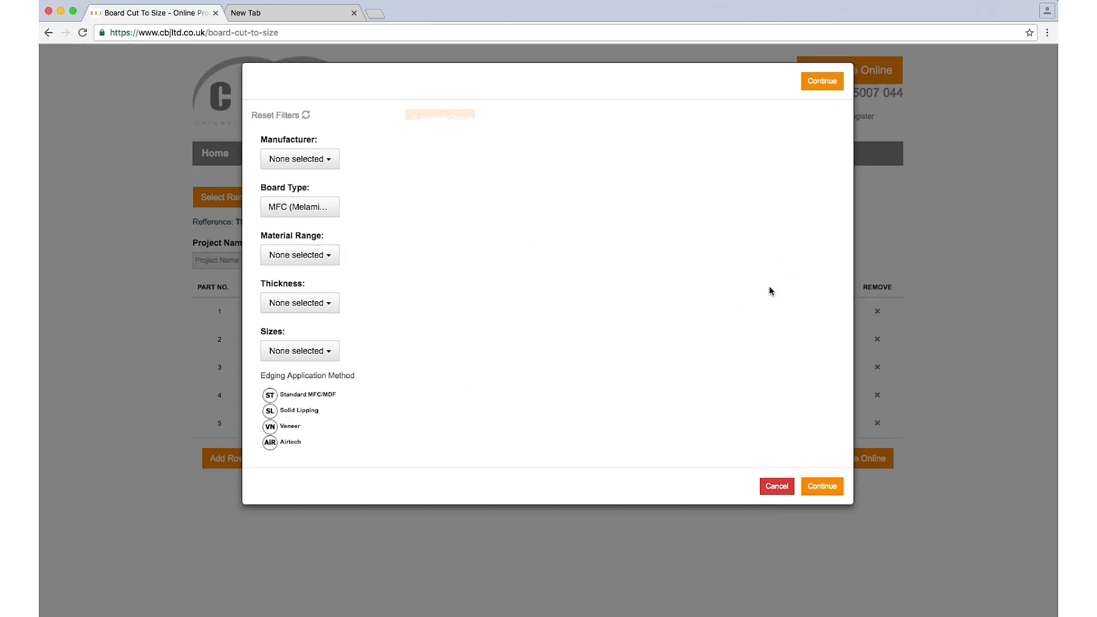
pyautogui.scroll(-3, 566, 258)
pyautogui.scroll(-3, 567, 257)
pyautogui.scroll(-3, 565, 258)
pyautogui.scroll(-3, 566, 257)
pyautogui.scroll(-3, 567, 257)
pyautogui.scroll(-3, 565, 257)
pyautogui.scroll(-3, 566, 258)
pyautogui.scroll(4, 566, 258)
pyautogui.scroll(4, 566, 259)
pyautogui.scroll(5, 567, 258)
pyautogui.scroll(5, 566, 258)
pyautogui.scroll(4, 567, 257)
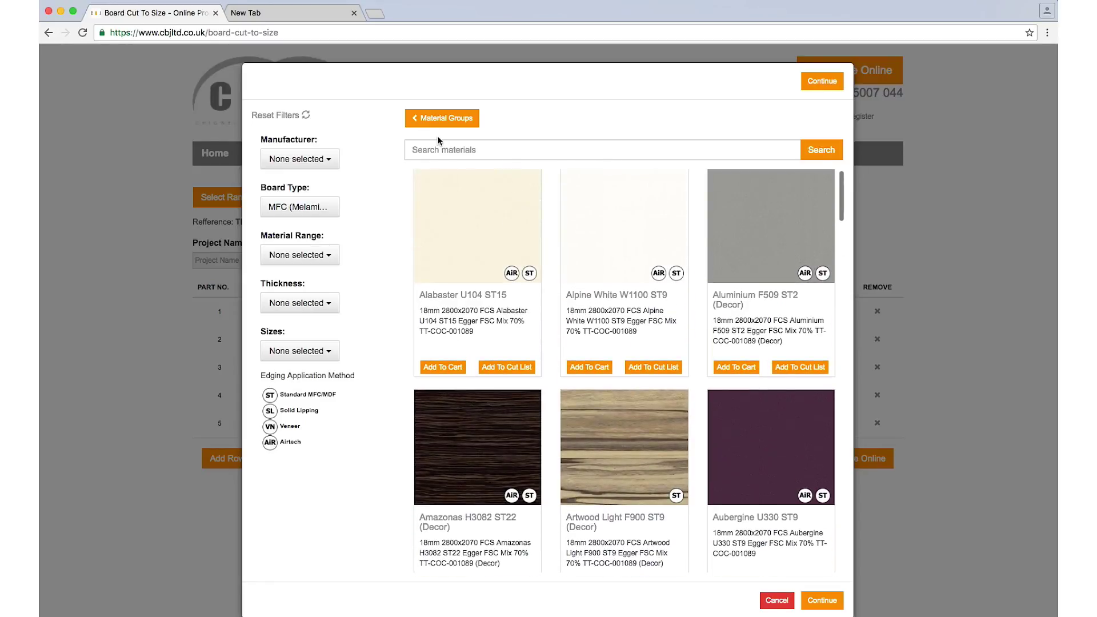
pyautogui.click(439, 150)
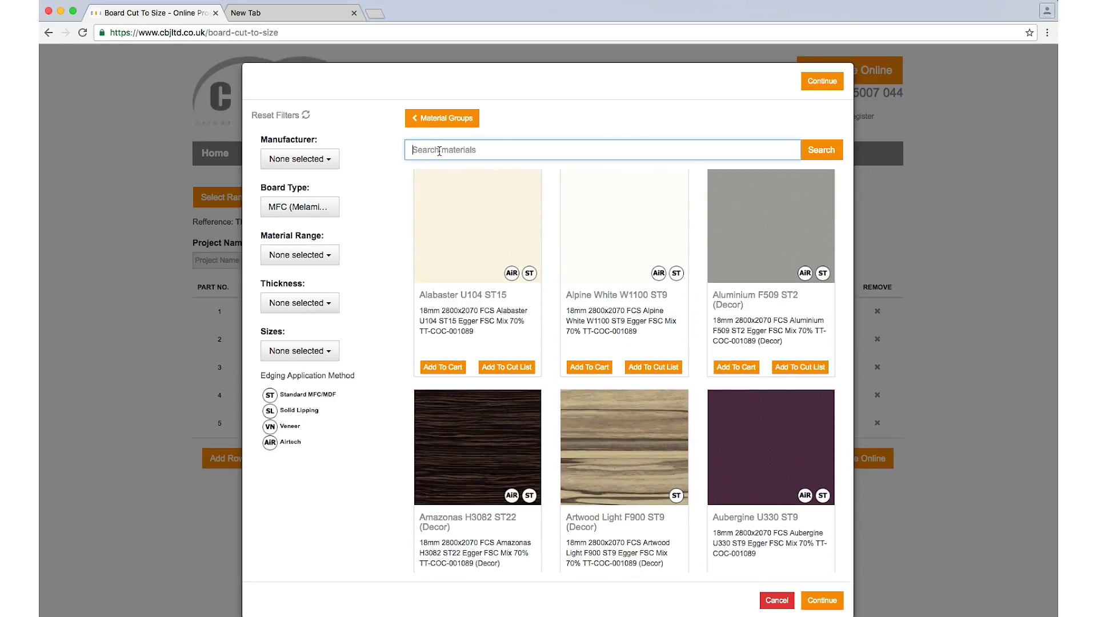
pyautogui.write('u708')
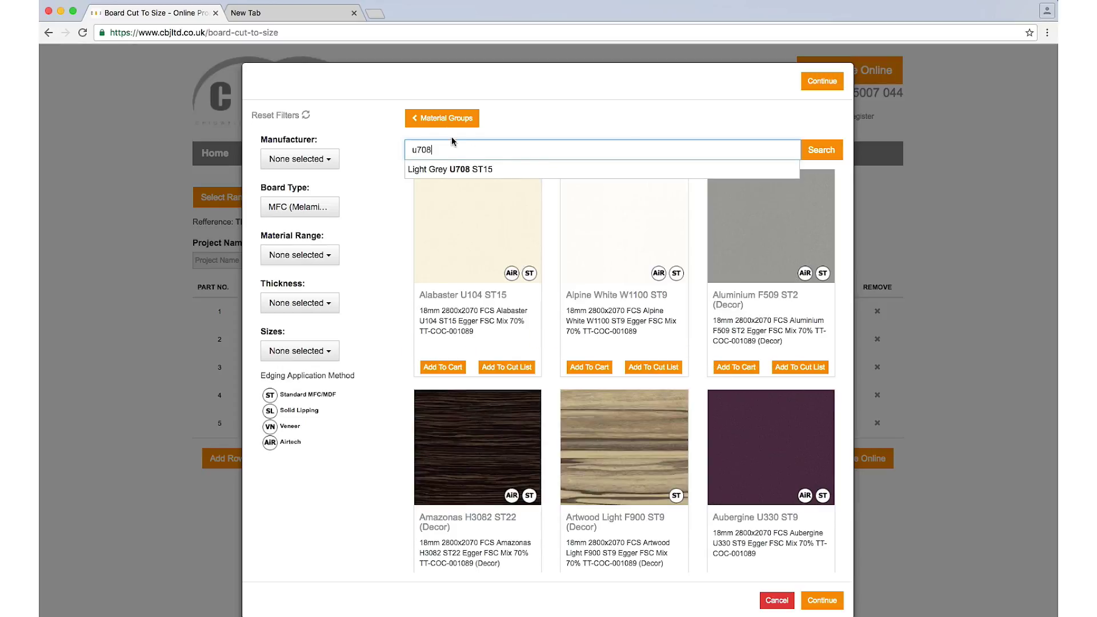
pyautogui.click(450, 169)
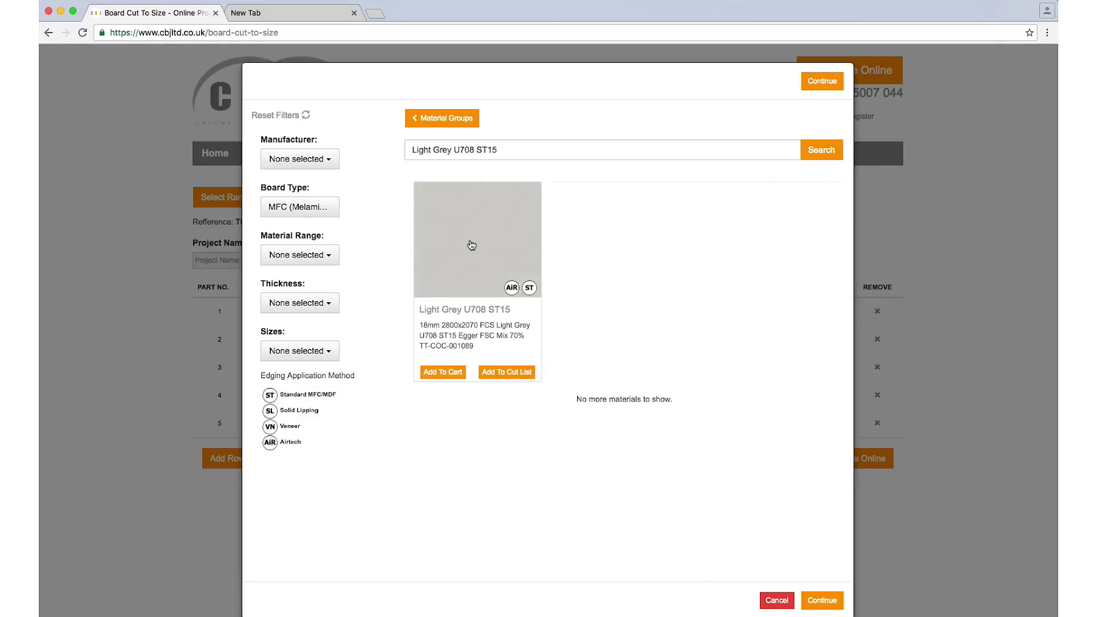
pyautogui.scroll(-1, 454, 363)
# Step: Check Light Grey's whole-board sizes, then add its 18.0mm thickness to the cut list
pyautogui.click(444, 372)
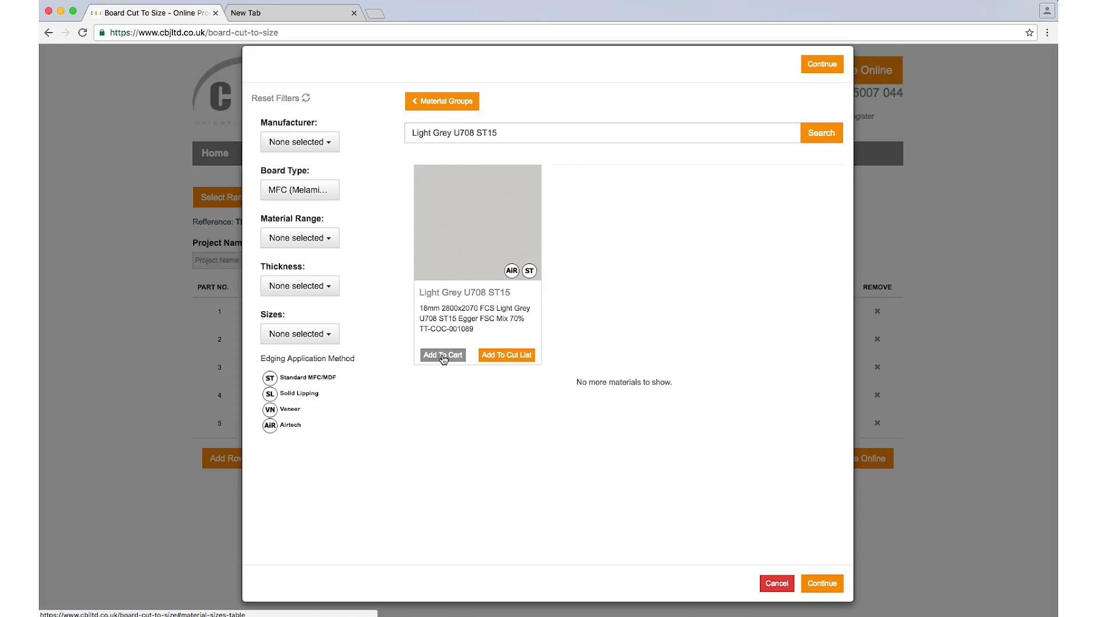
pyautogui.click(444, 356)
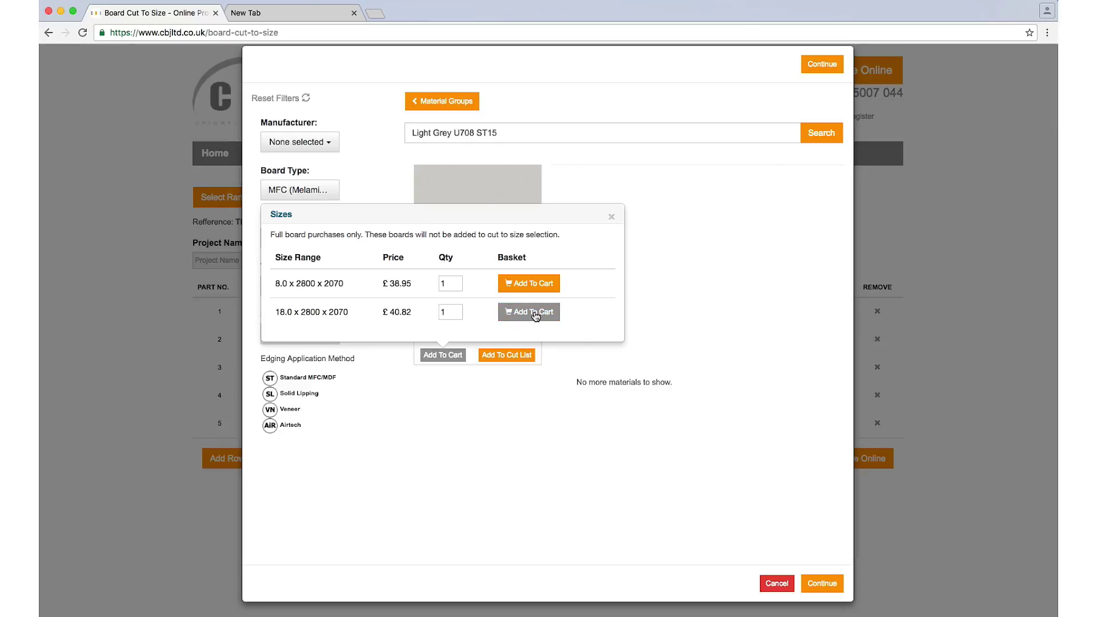
pyautogui.click(612, 216)
pyautogui.click(507, 355)
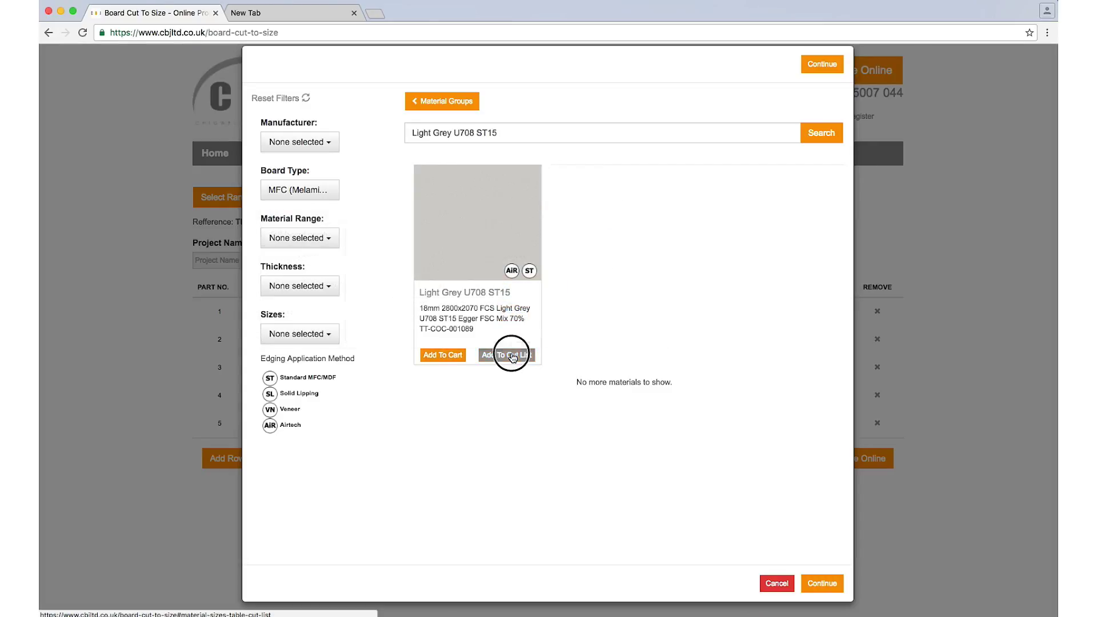
pyautogui.click(597, 312)
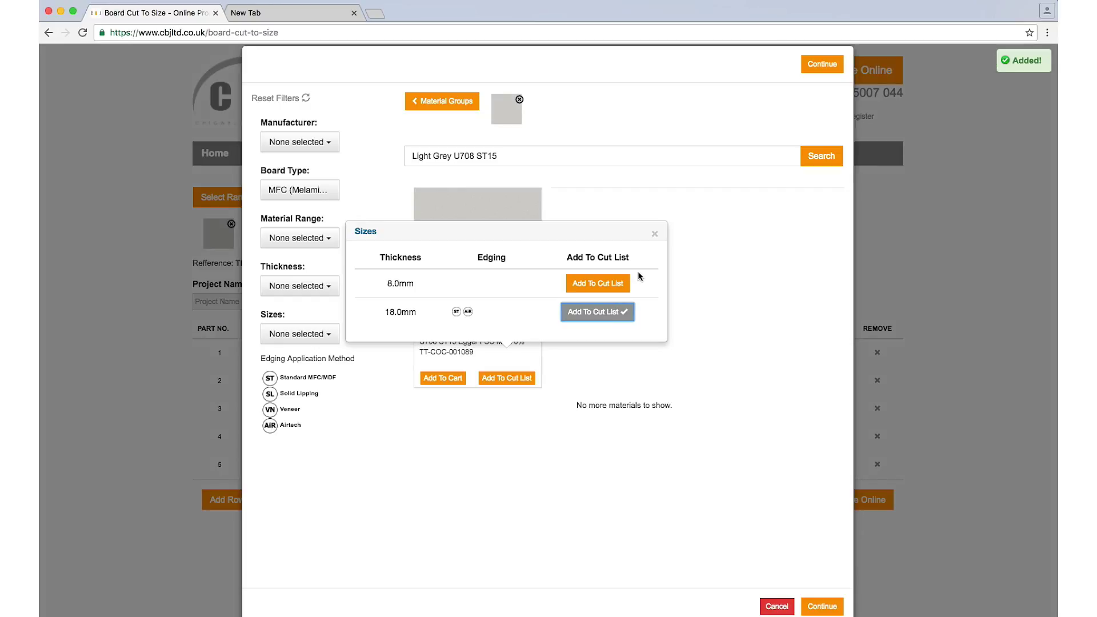
pyautogui.click(655, 233)
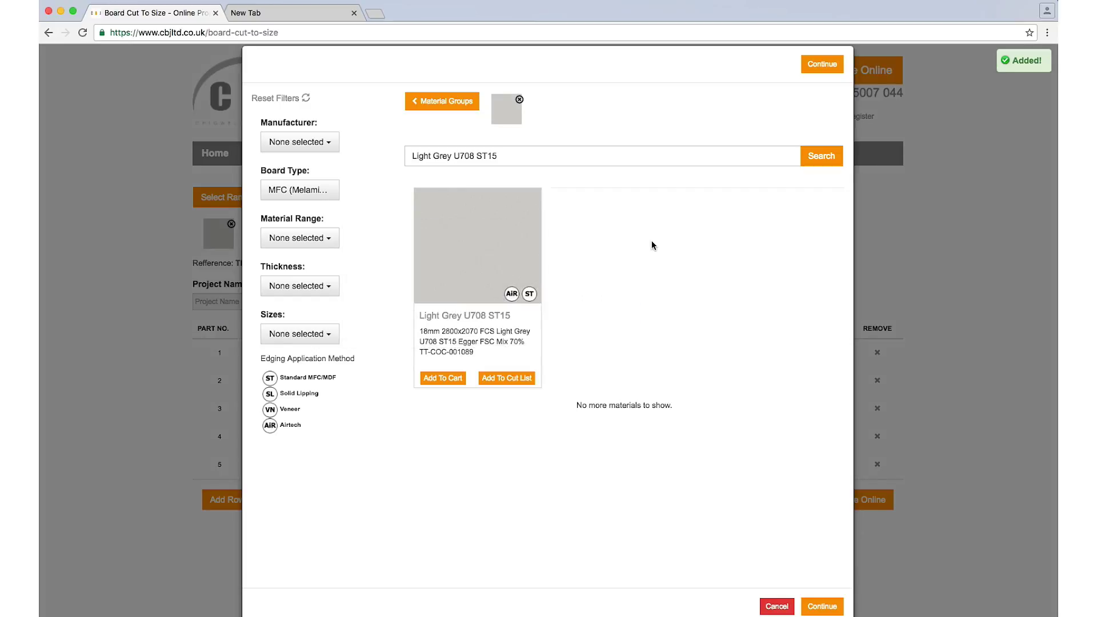
# Step: Browse the MR MDF group and review Moisture Resistant MDF whole-board prices
pyautogui.click(441, 102)
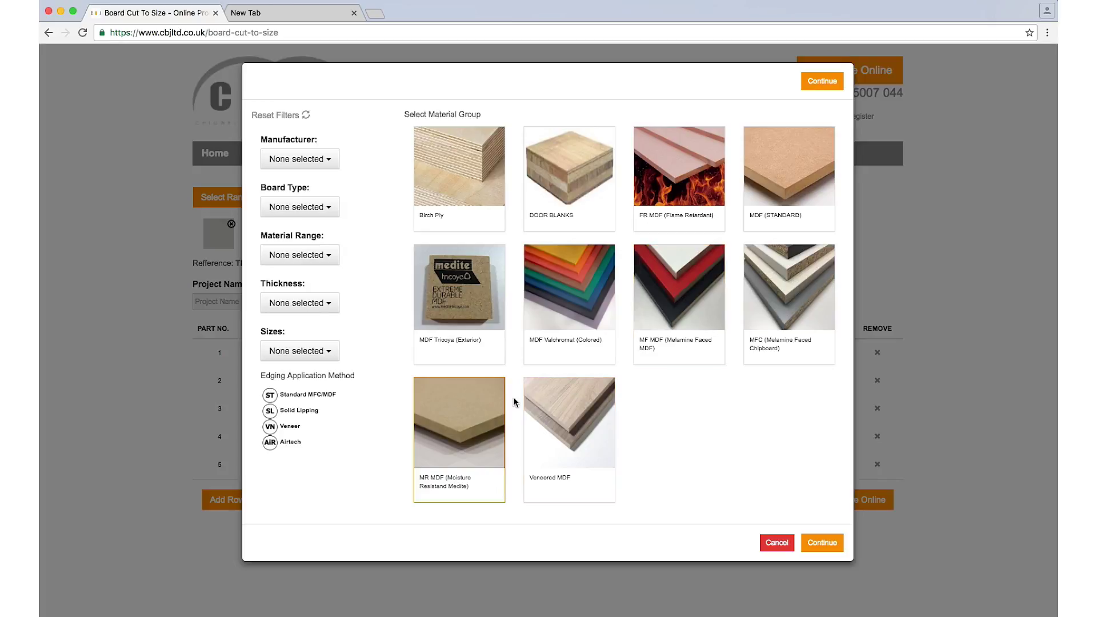
pyautogui.click(469, 407)
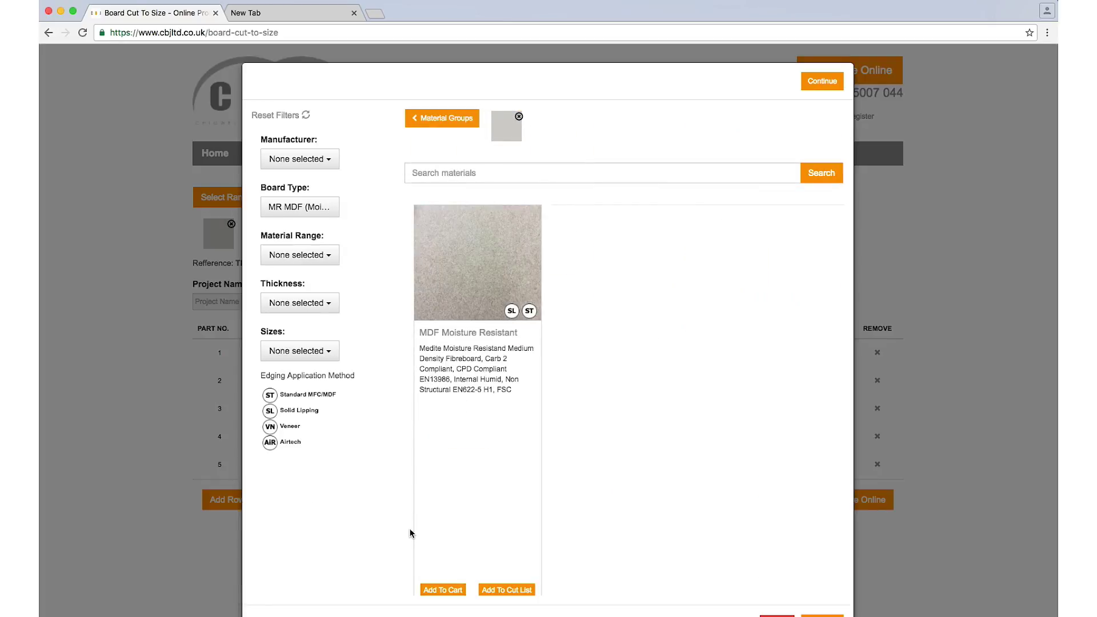
pyautogui.click(442, 590)
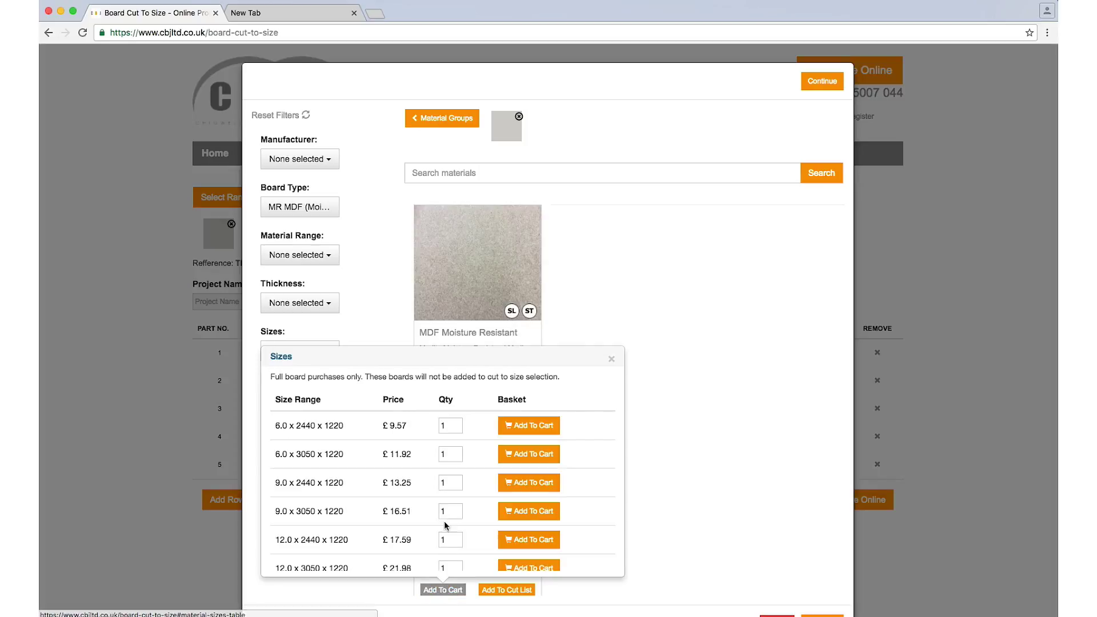
pyautogui.scroll(-6, 398, 502)
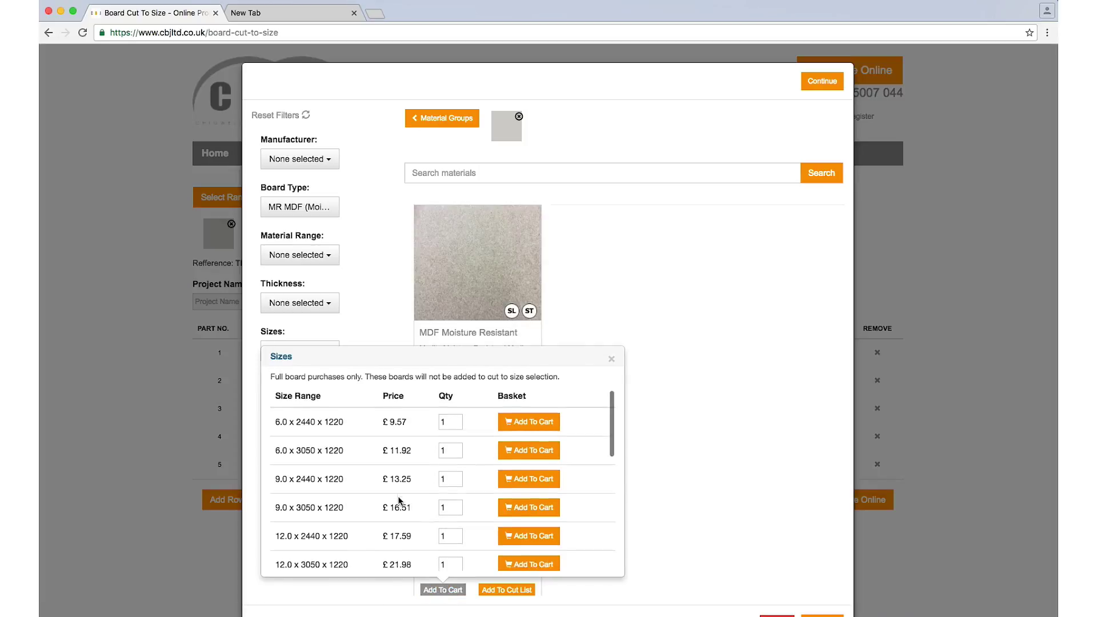
pyautogui.scroll(-3, 399, 502)
pyautogui.scroll(-3, 398, 501)
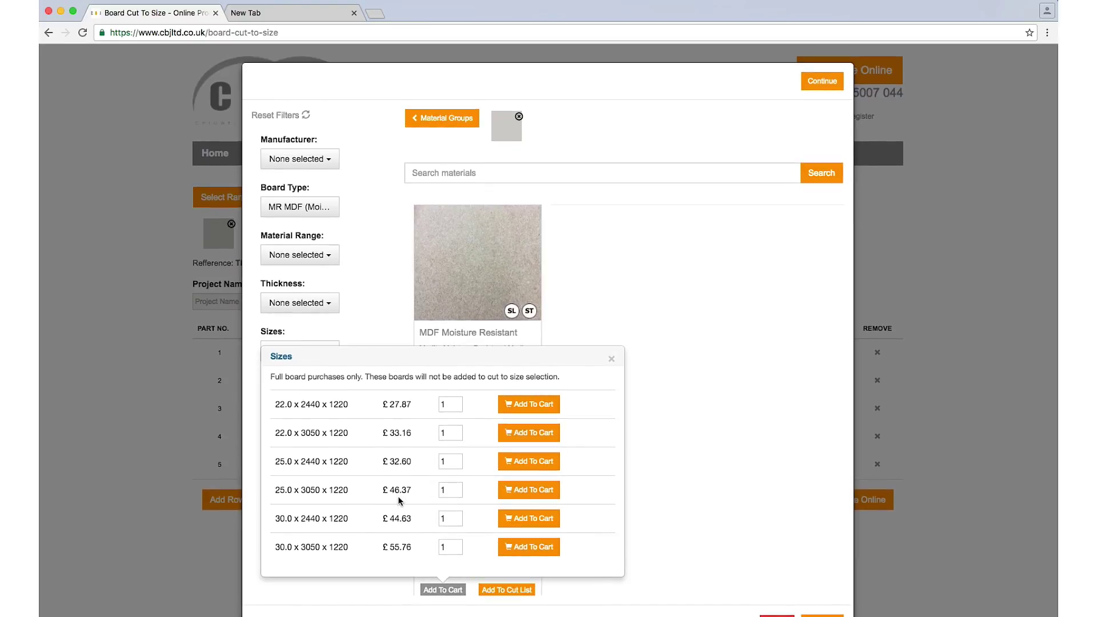
pyautogui.scroll(3, 384, 515)
pyautogui.scroll(1, 378, 510)
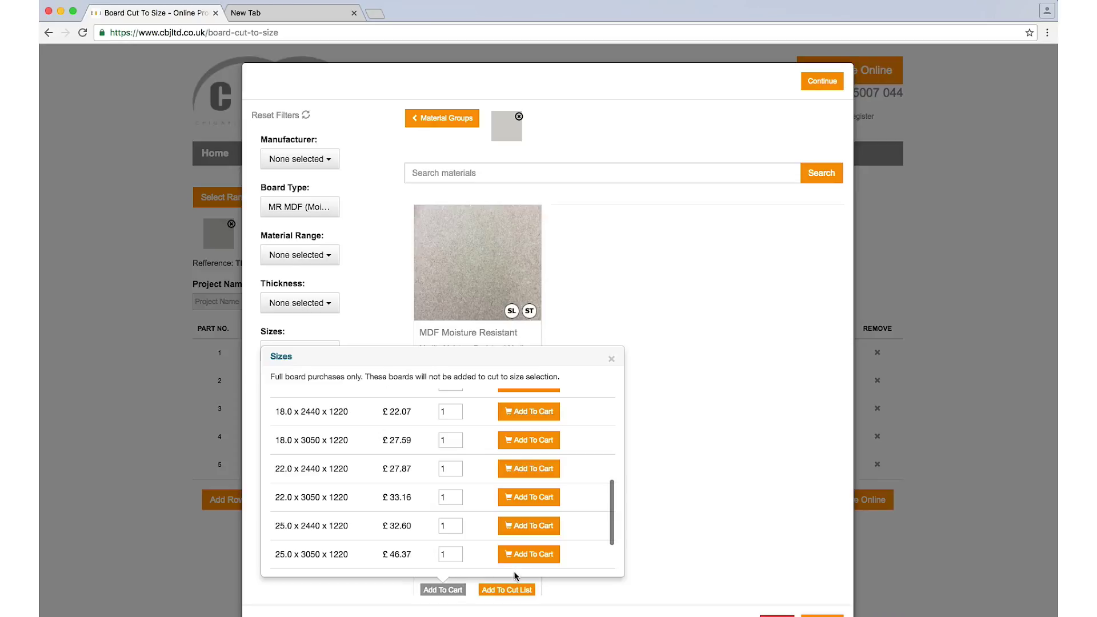
pyautogui.click(611, 359)
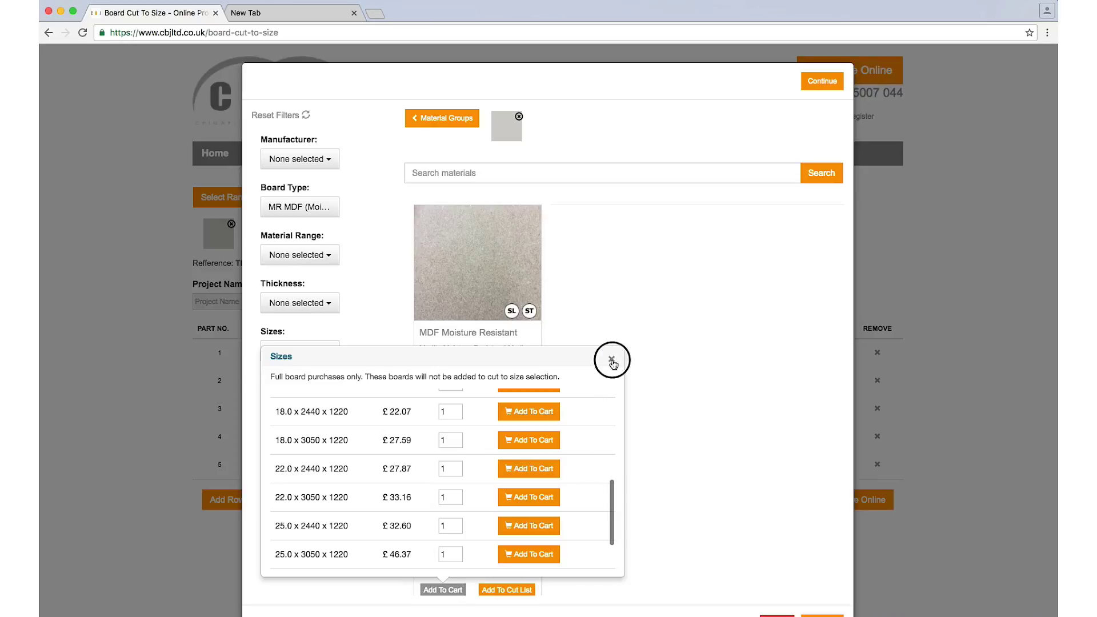
# Step: Add 22.0mm Moisture Resistant MDF to the cut list
pyautogui.click(507, 590)
pyautogui.scroll(-2, 535, 536)
pyautogui.click(597, 512)
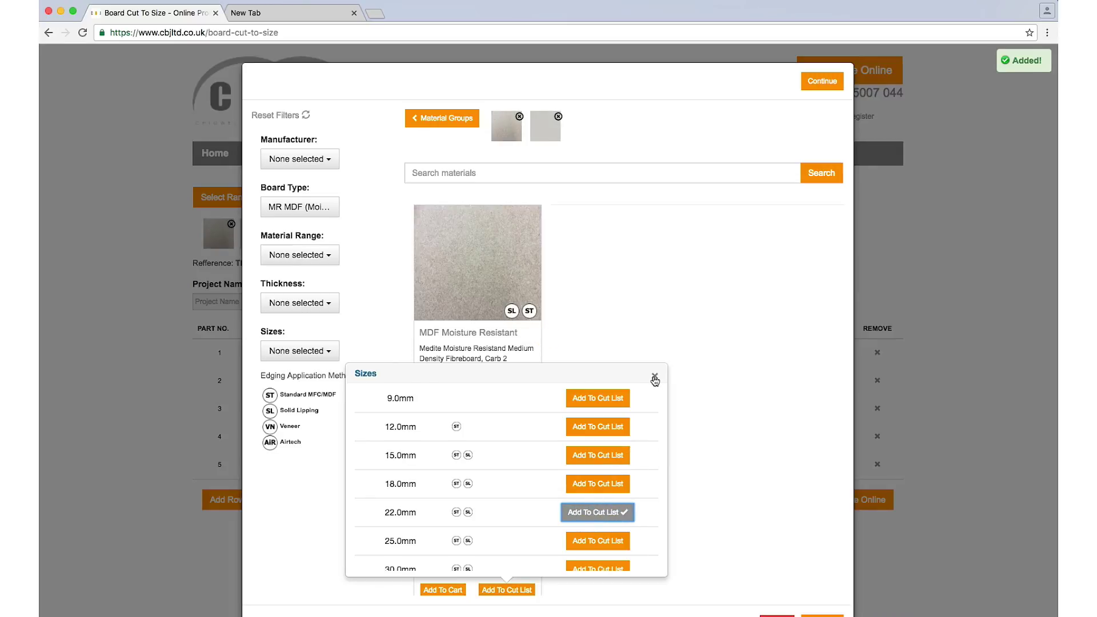
pyautogui.click(655, 375)
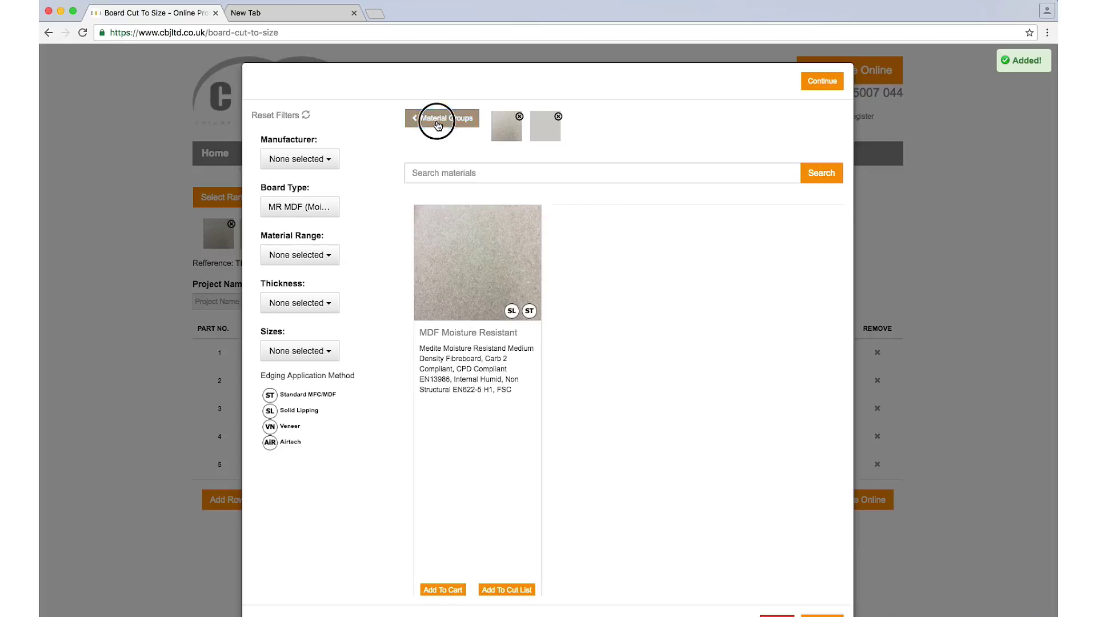
# Step: Add 18.0mm Amazonas H3082 ST22 from the MFC group as the third cut-list material
pyautogui.click(442, 118)
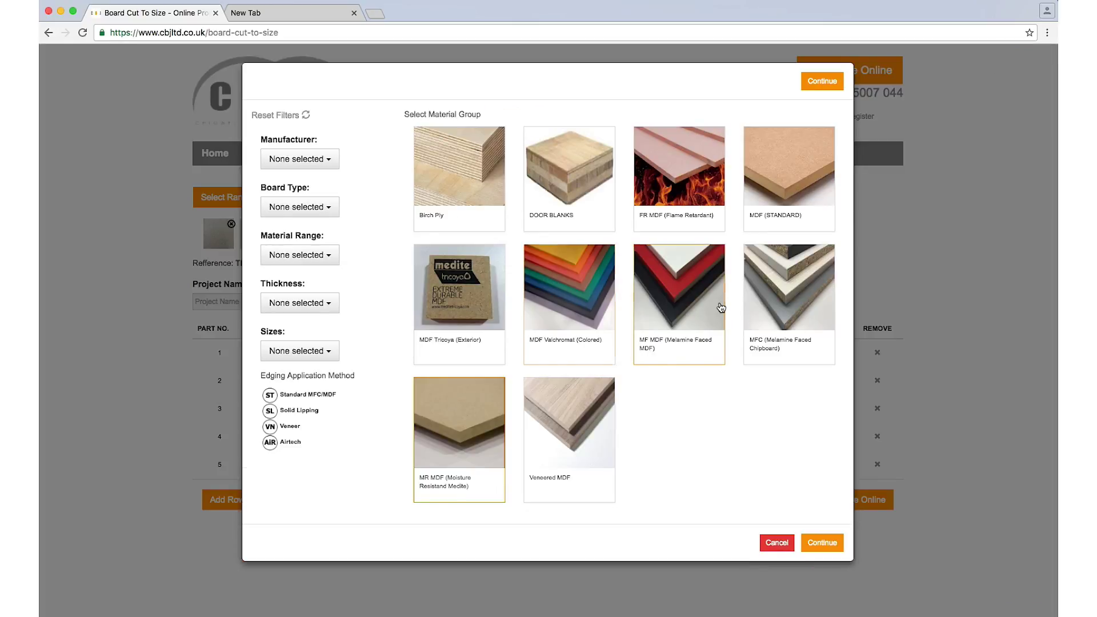
pyautogui.click(786, 292)
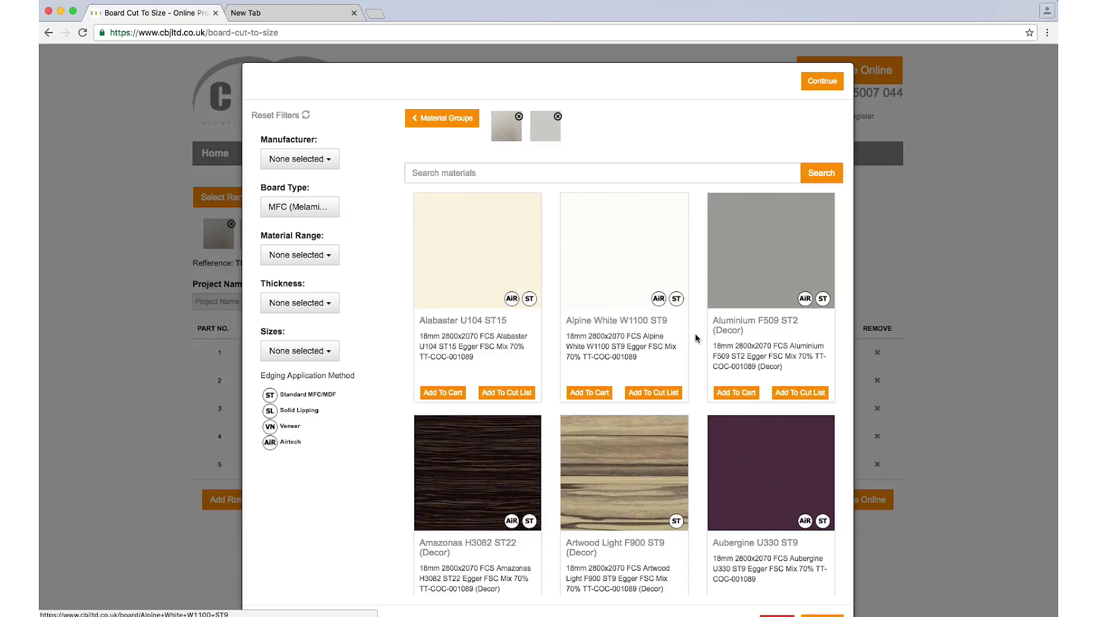
pyautogui.scroll(-5, 696, 339)
pyautogui.scroll(-1, 696, 339)
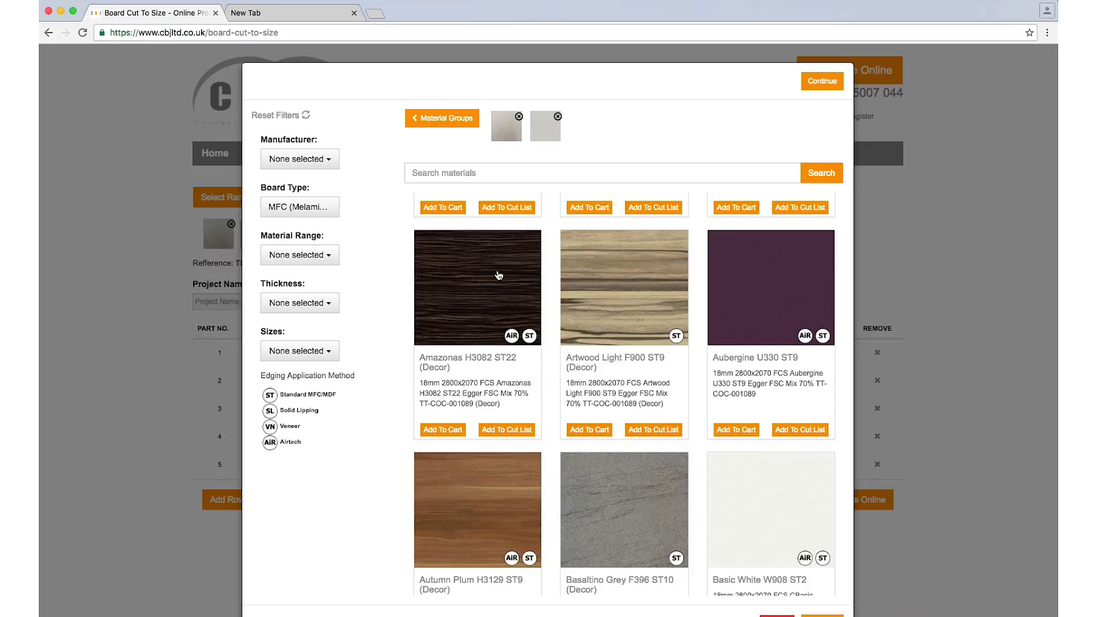
pyautogui.click(507, 429)
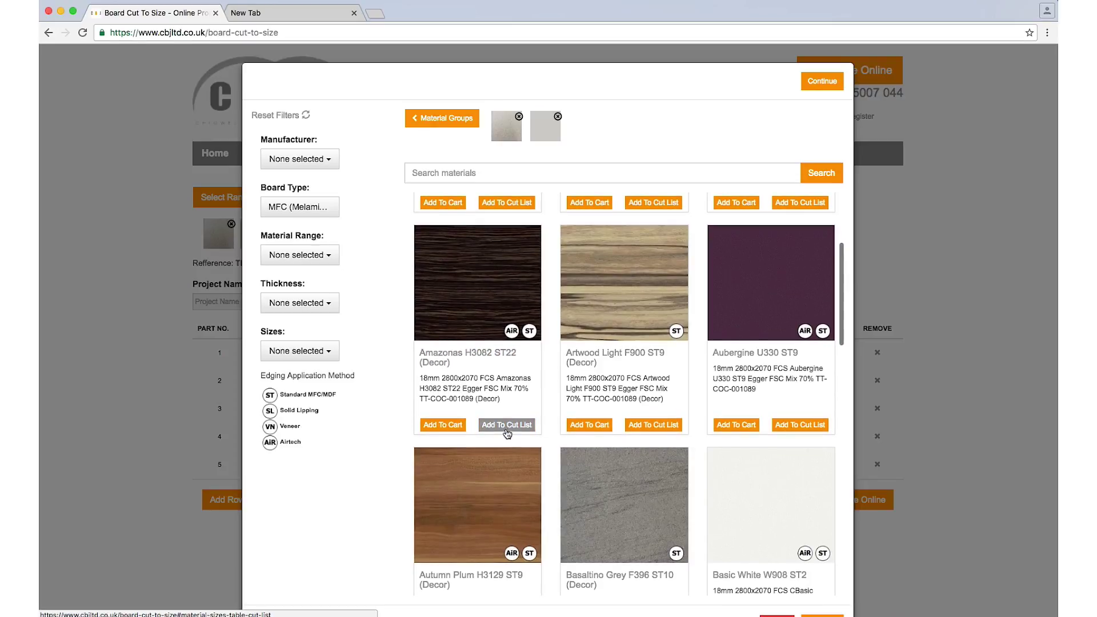
pyautogui.click(597, 381)
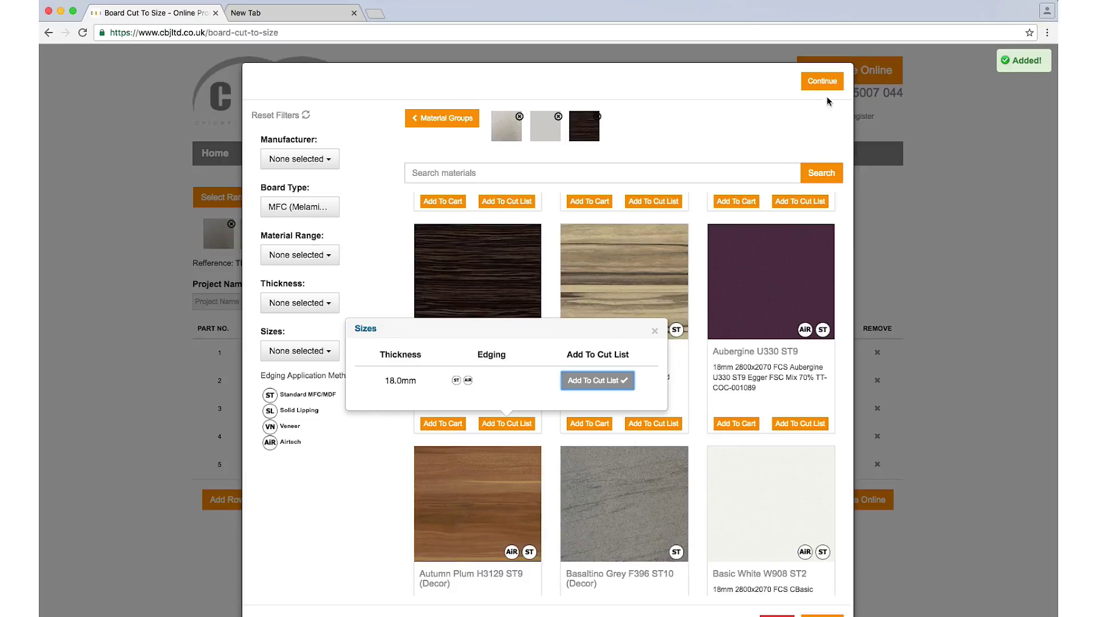
# Step: Return to the cut list and name the project VIDEO TEST
pyautogui.click(822, 81)
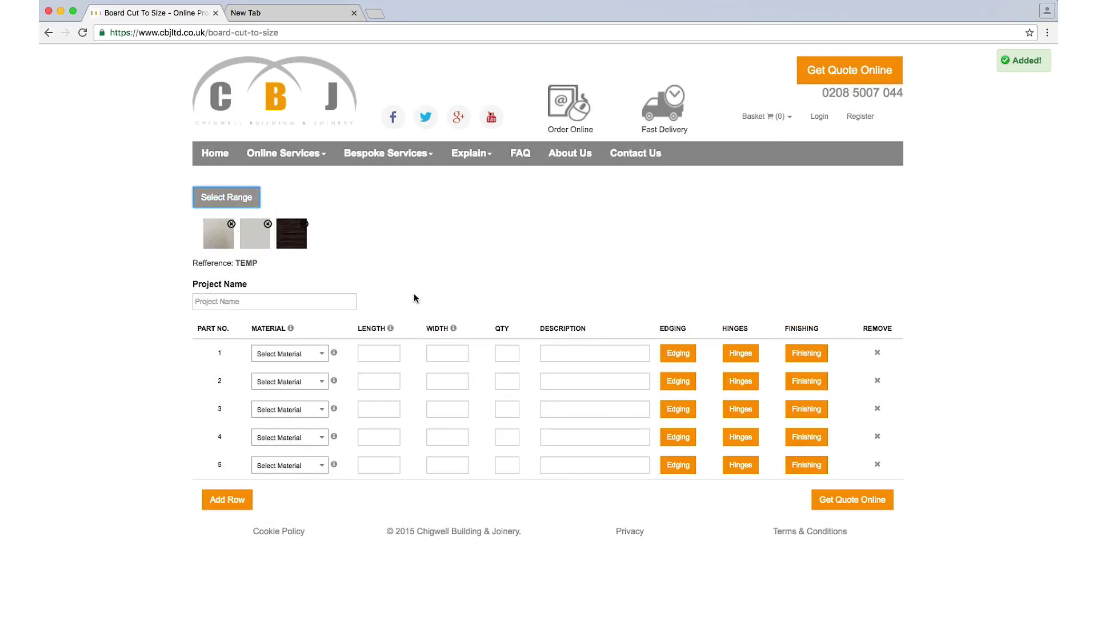
pyautogui.click(267, 301)
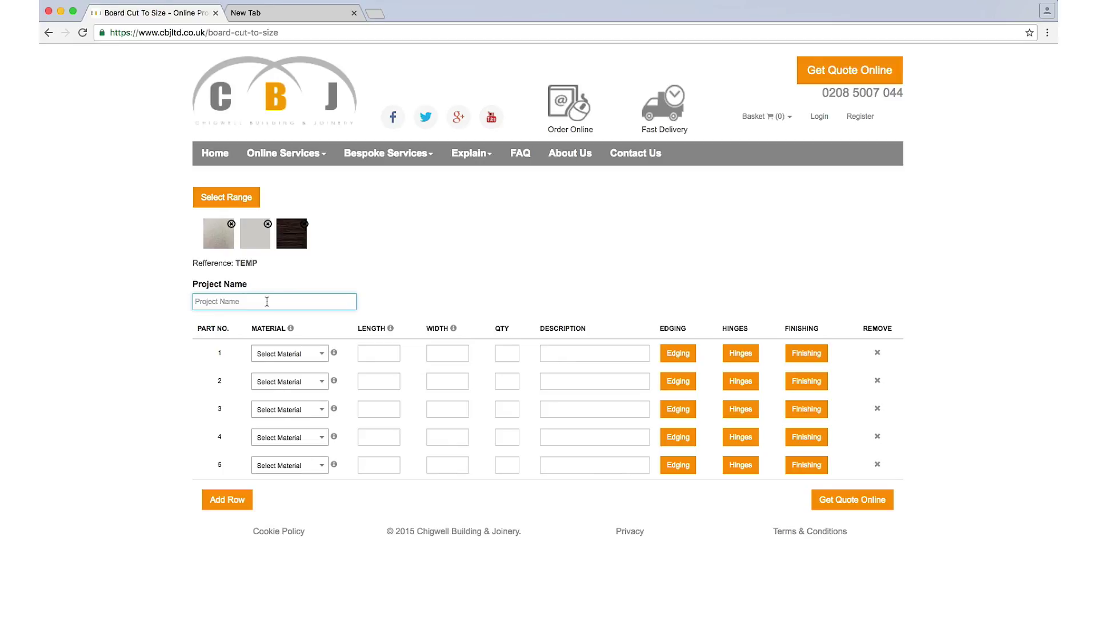
pyautogui.write('VIDe')
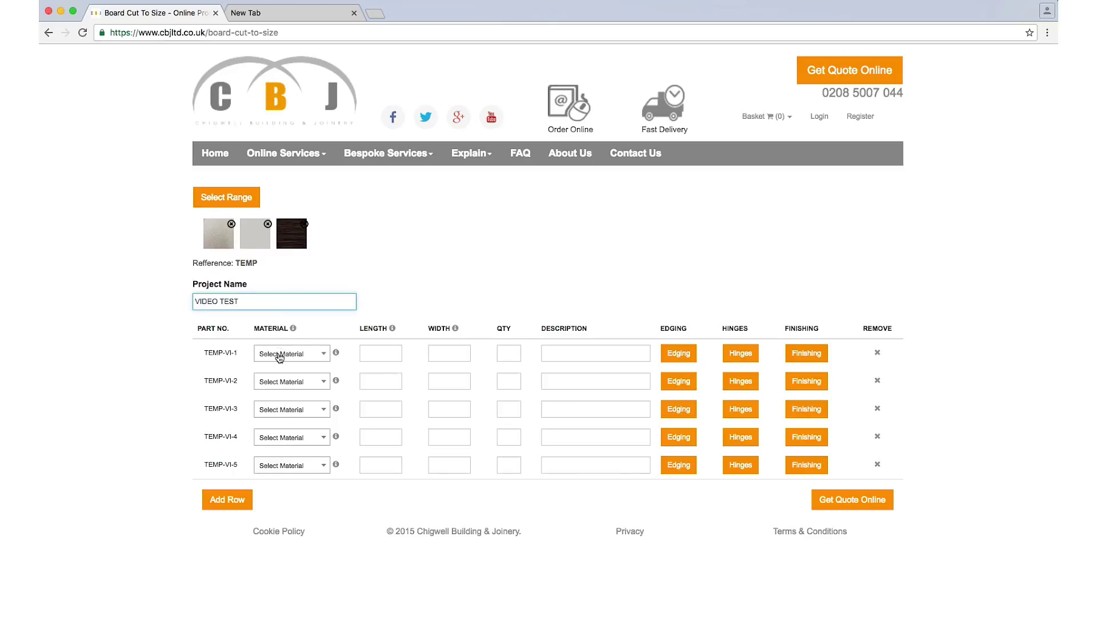
# Step: Make part 1 five 2800×1100 kitchen tall doors in 22.0mm MDF Moisture Resistant
pyautogui.click(281, 354)
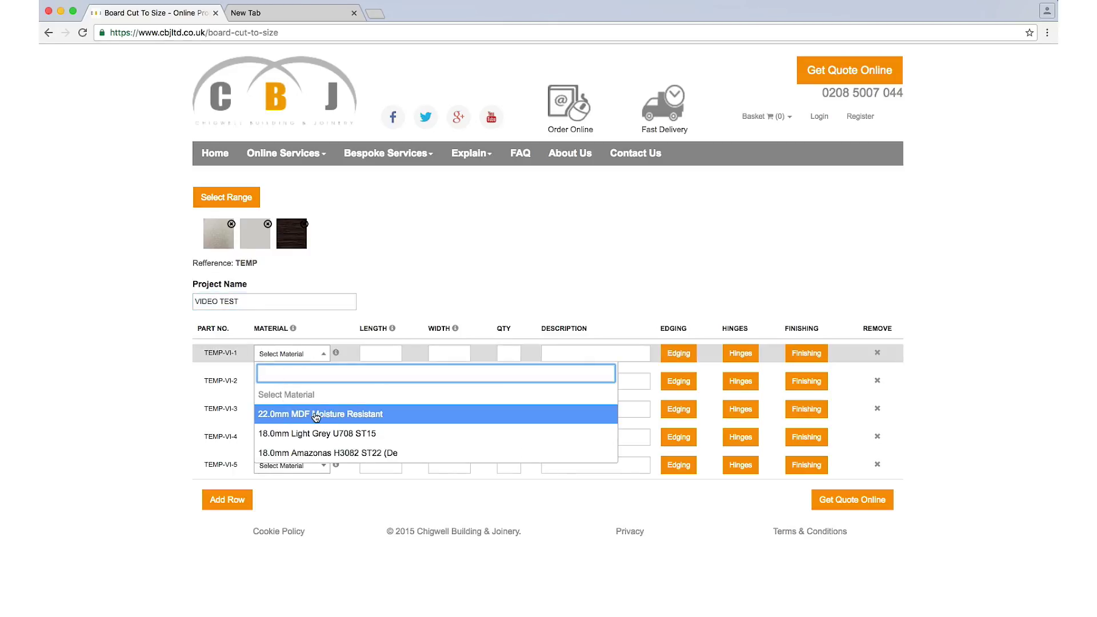
pyautogui.click(326, 414)
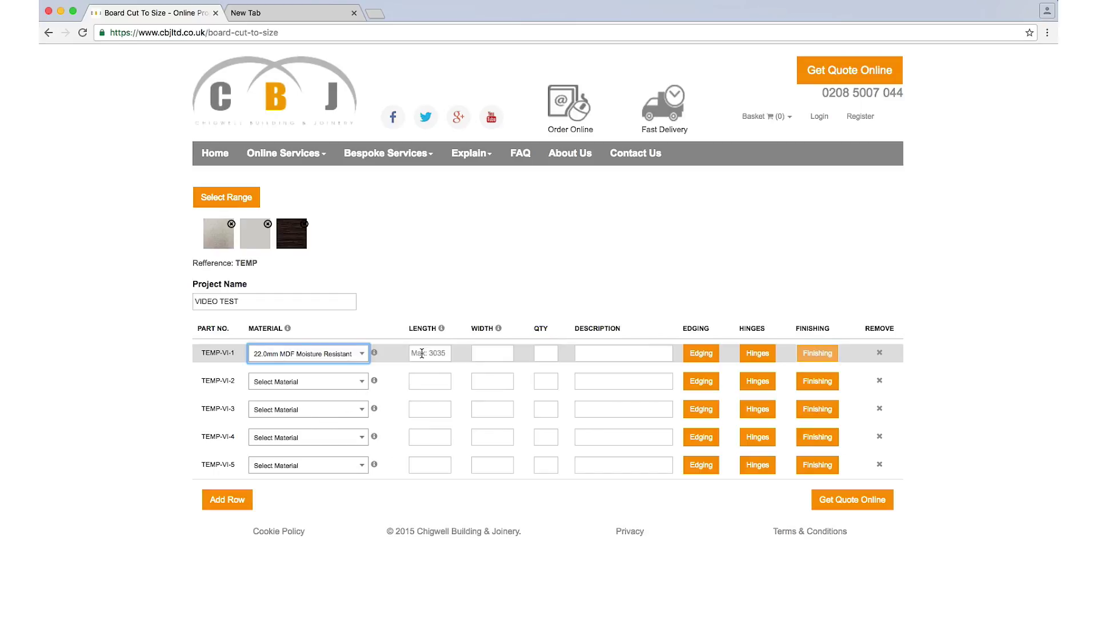
pyautogui.click(424, 353)
pyautogui.write('2')
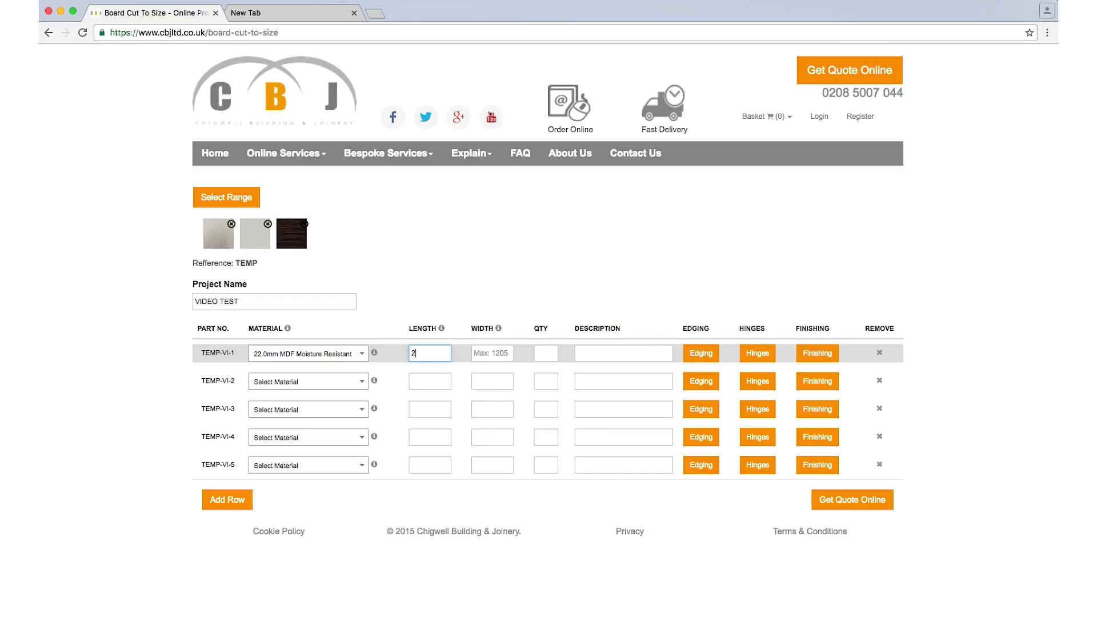
pyautogui.write('800')
pyautogui.press('Tab')
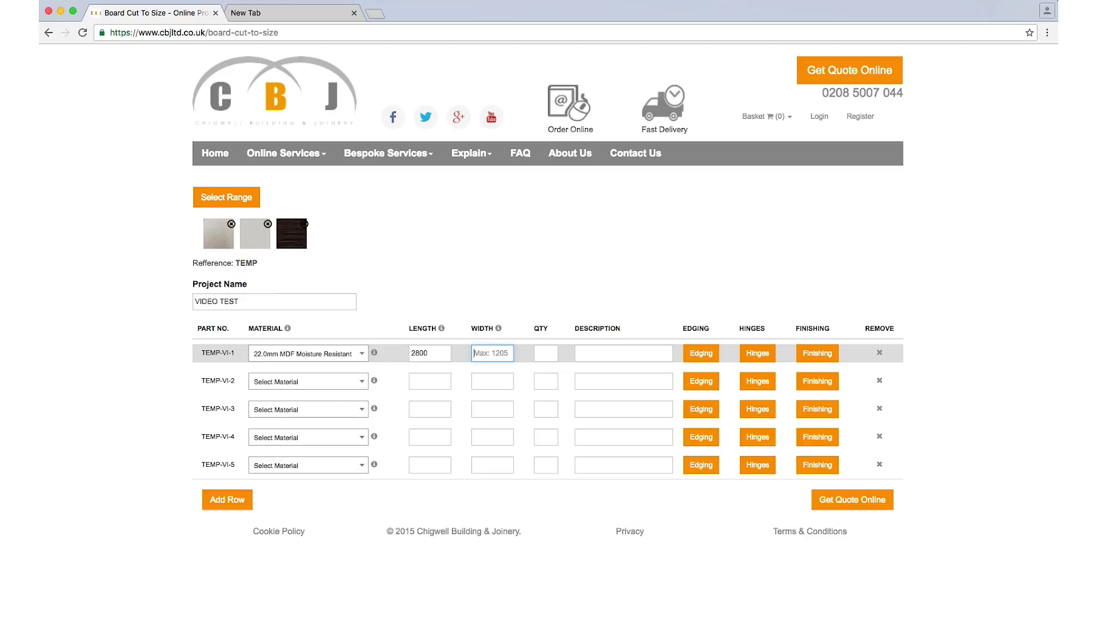
pyautogui.write('1100')
pyautogui.press('Tab')
pyautogui.write('5')
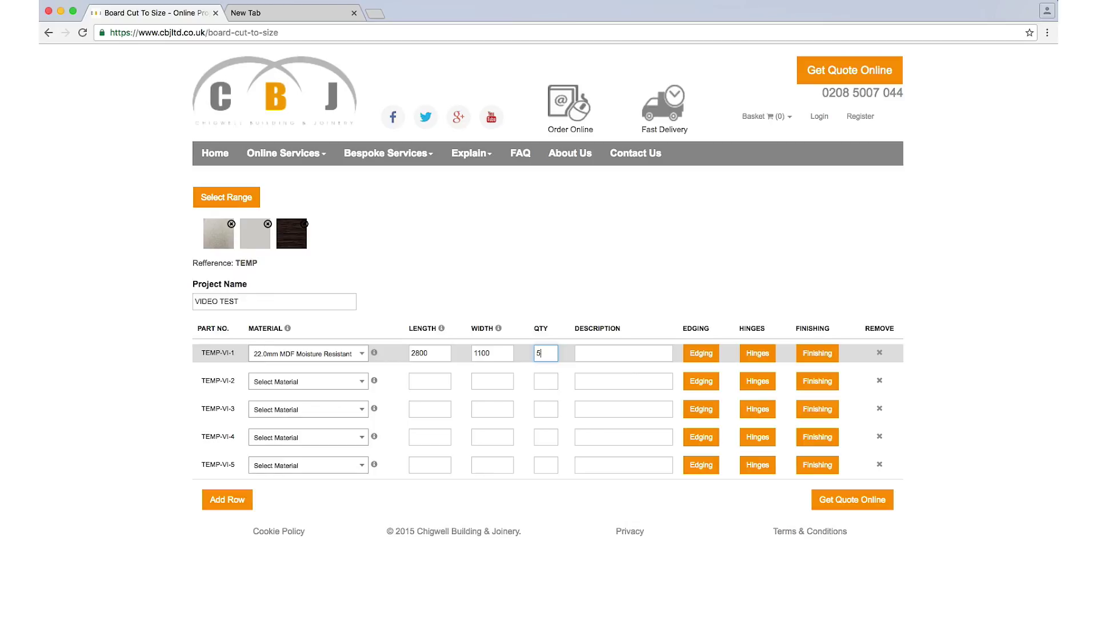
pyautogui.press('Tab')
pyautogui.write('kitchen tall doors')
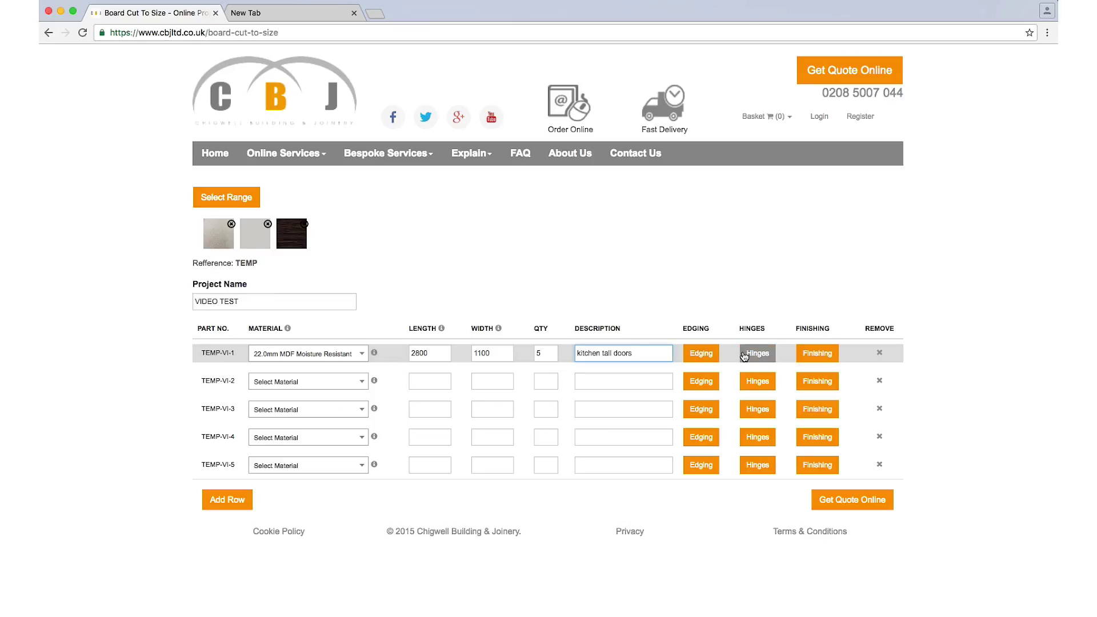
# Step: Set part 1's hinges to 4 placed along its length
pyautogui.click(757, 354)
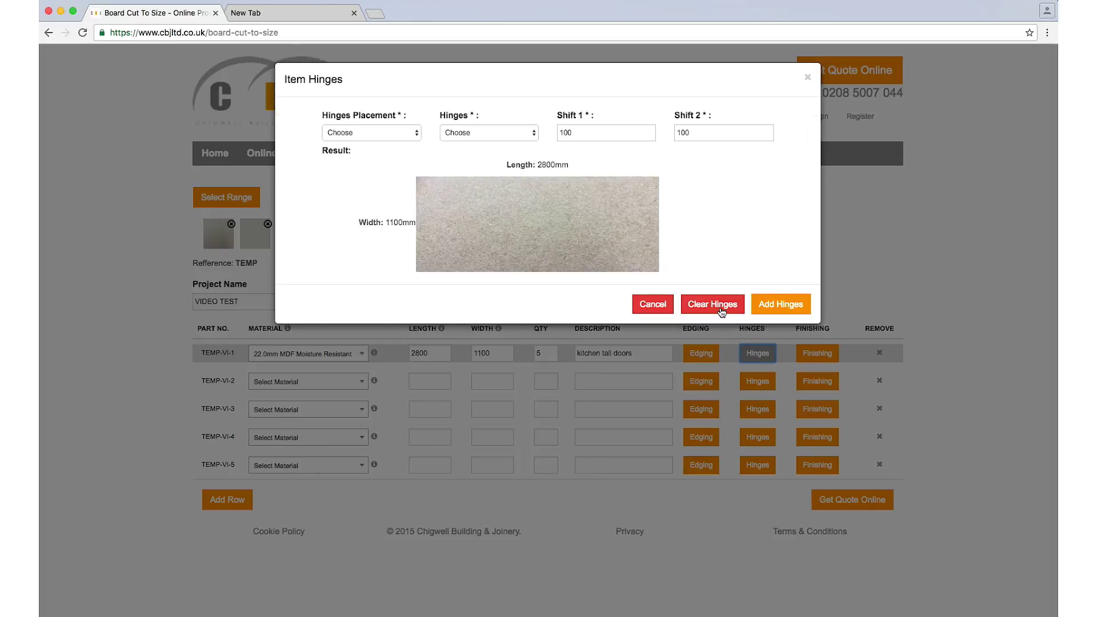
pyautogui.click(412, 133)
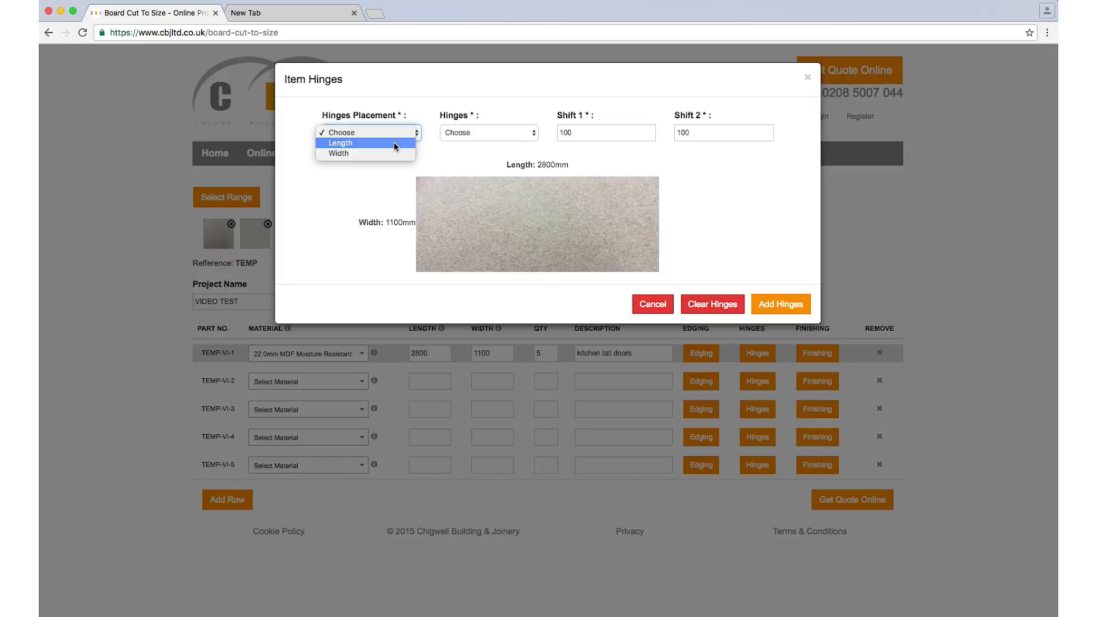
pyautogui.click(394, 143)
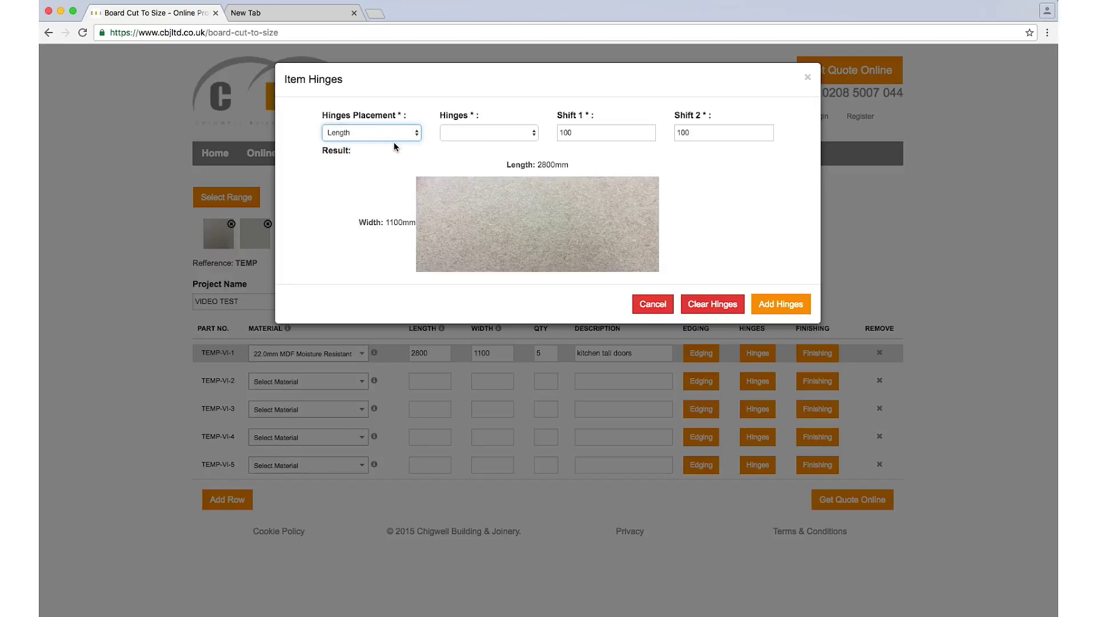
pyautogui.click(481, 131)
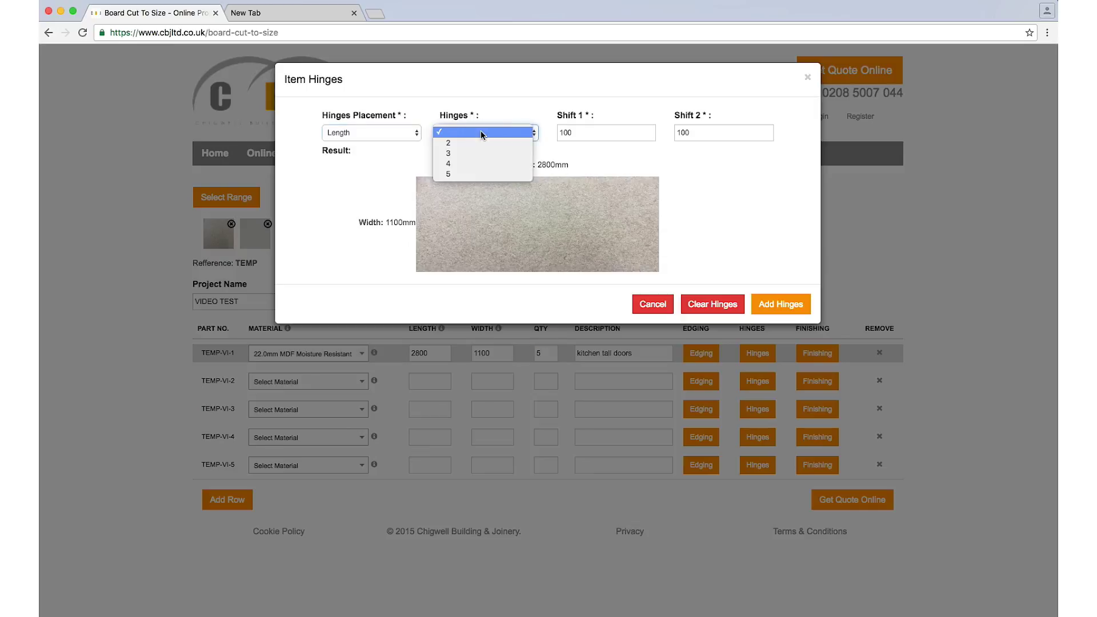
pyautogui.click(464, 162)
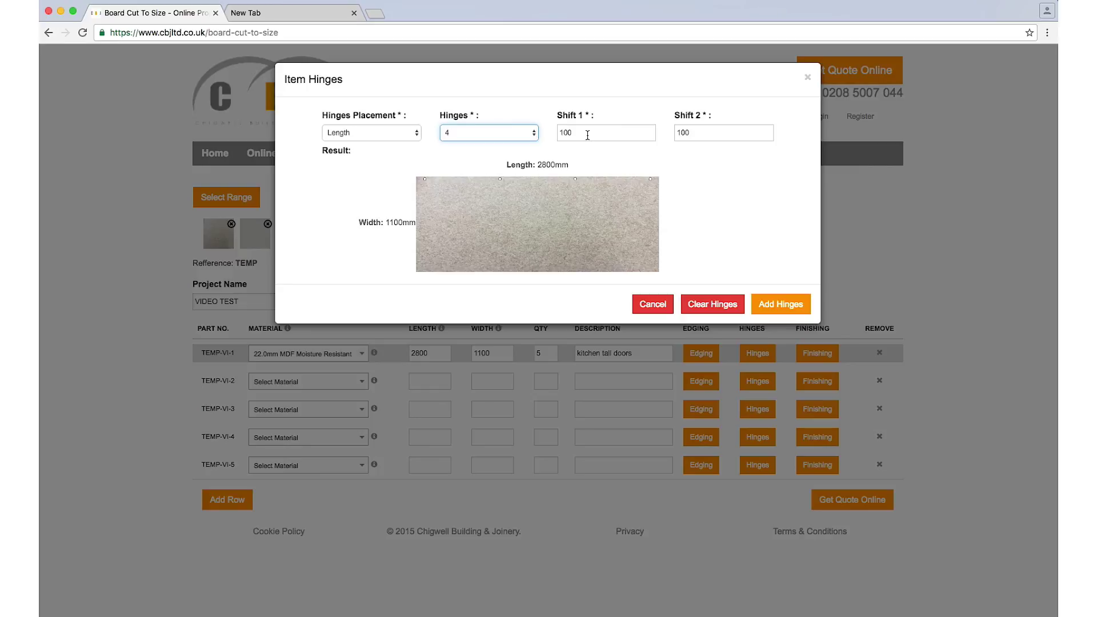
# Step: Set both hinge shift distances to 200 and add the hinges to part 1
pyautogui.moveTo(576, 132); pyautogui.dragTo(553, 132)
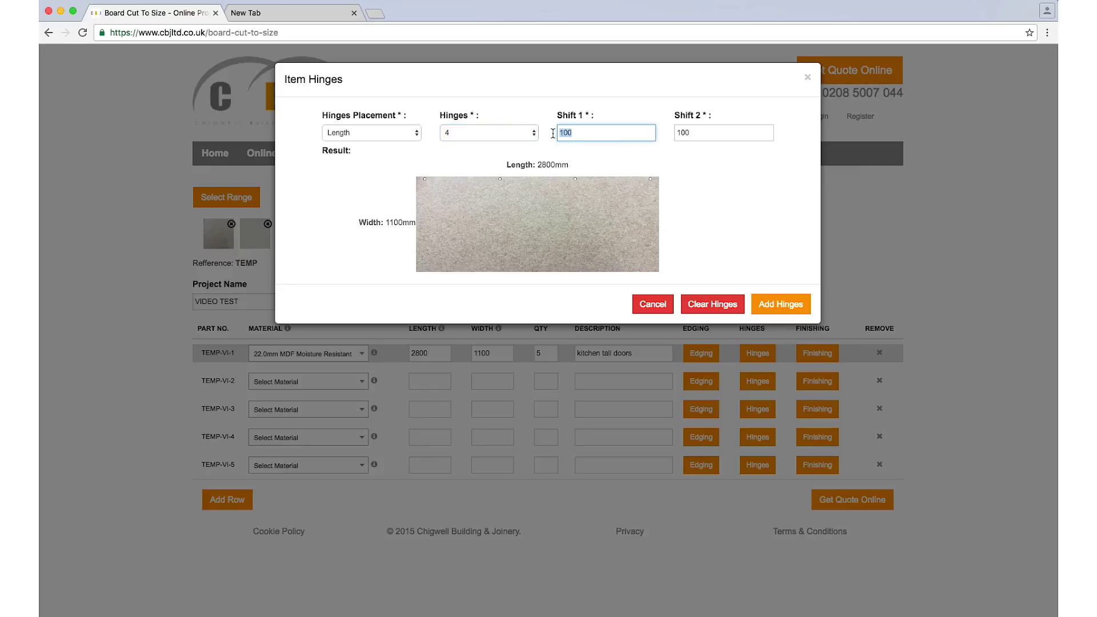
pyautogui.write('200')
pyautogui.doubleClick(699, 132)
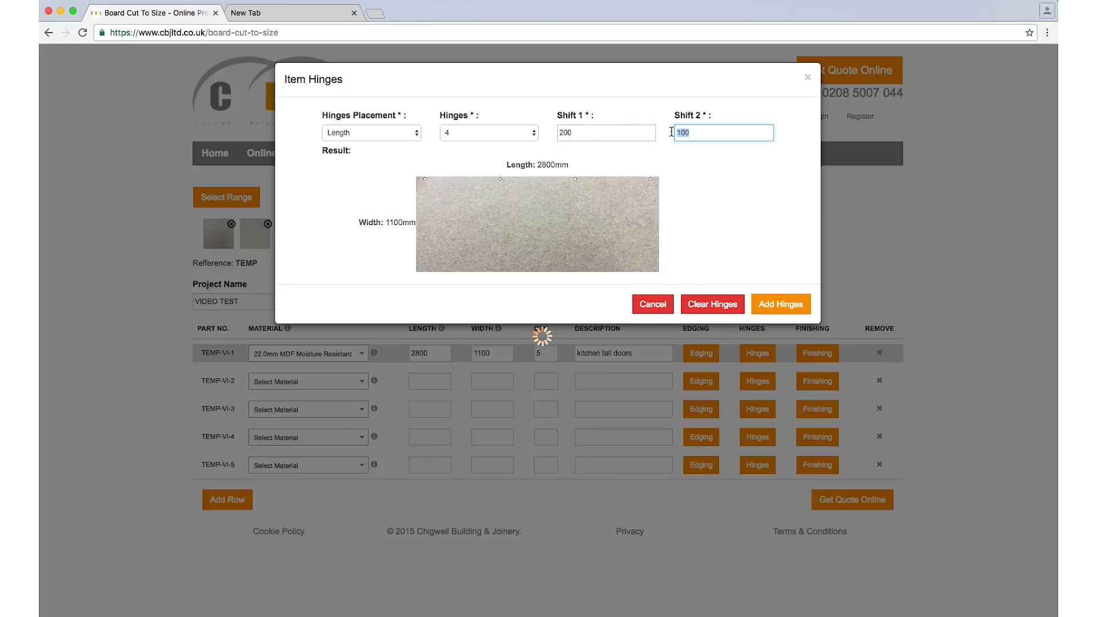
pyautogui.write('20')
pyautogui.click(703, 178)
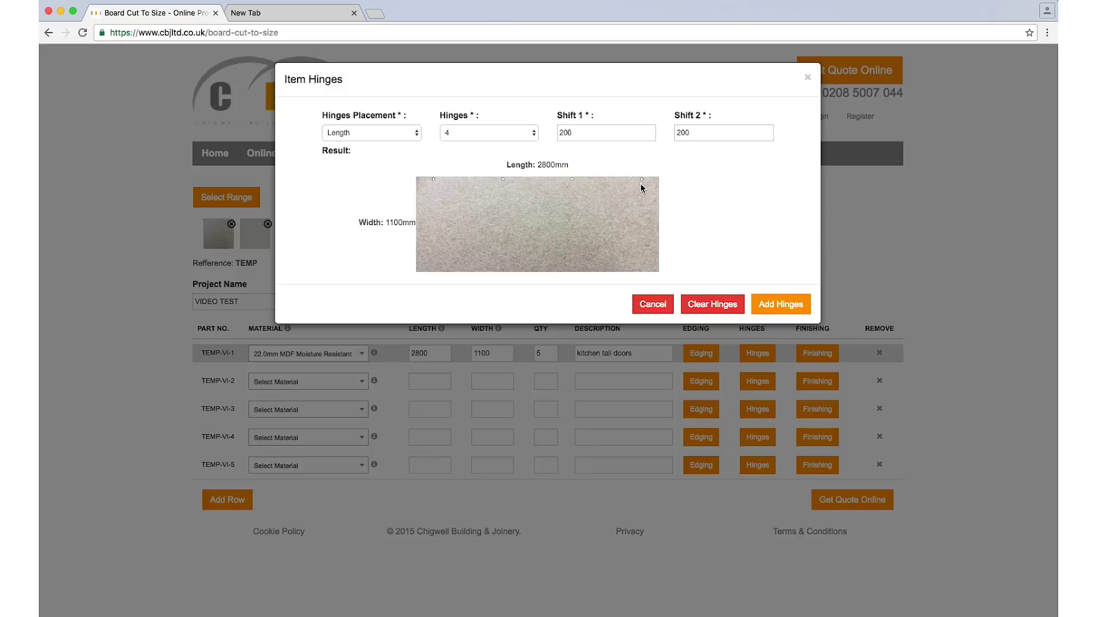
pyautogui.click(780, 305)
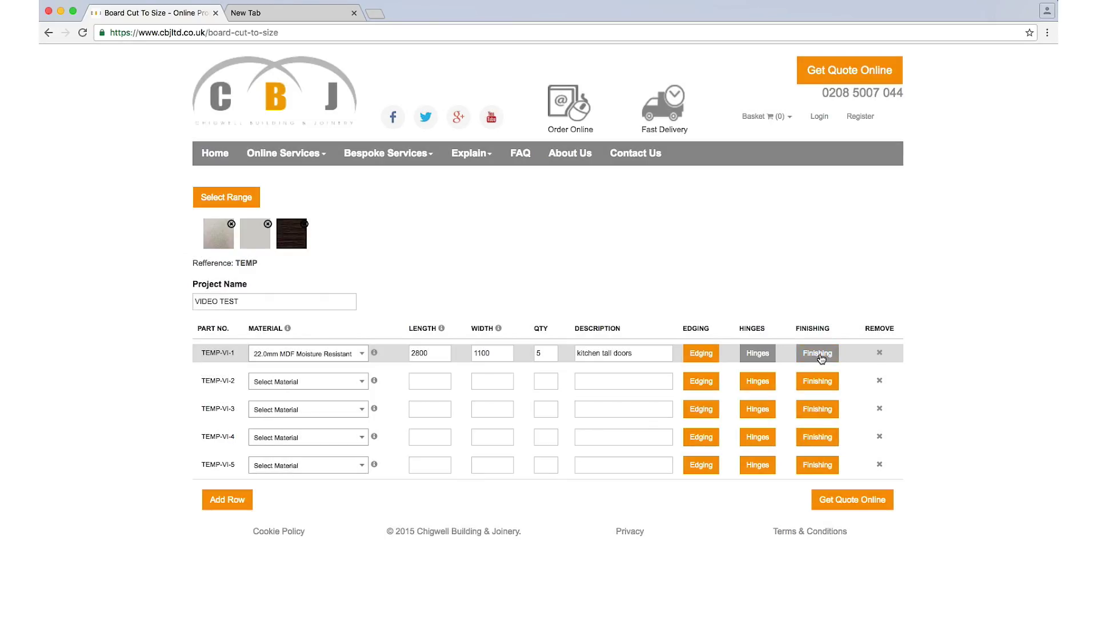
# Step: Set part 1's finishing to Spray Paint with a Matt shine level
pyautogui.click(819, 354)
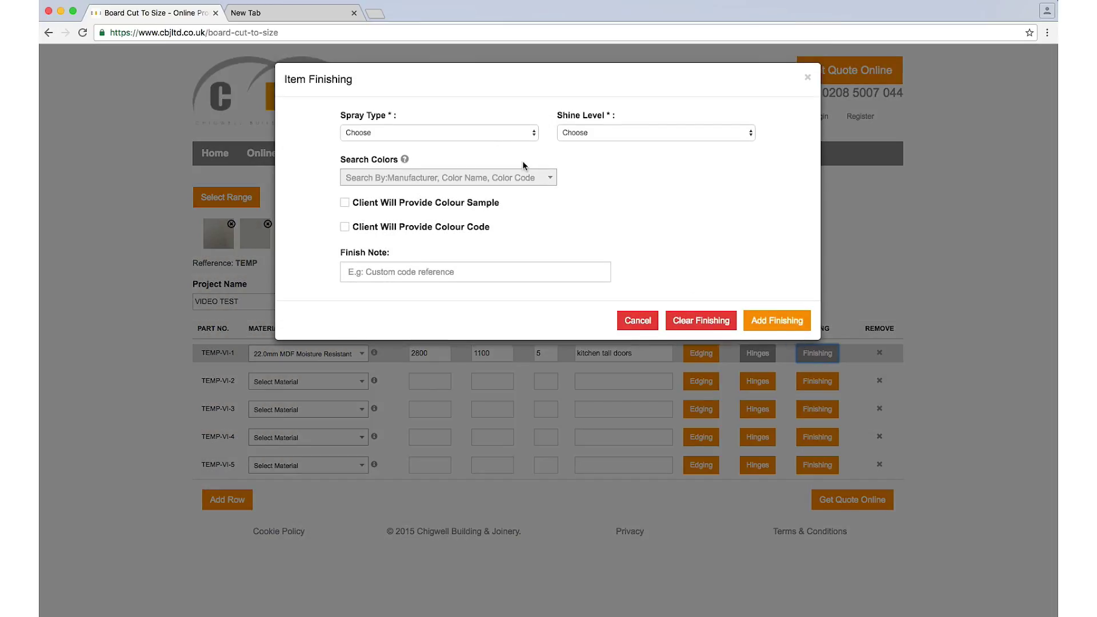
pyautogui.click(517, 132)
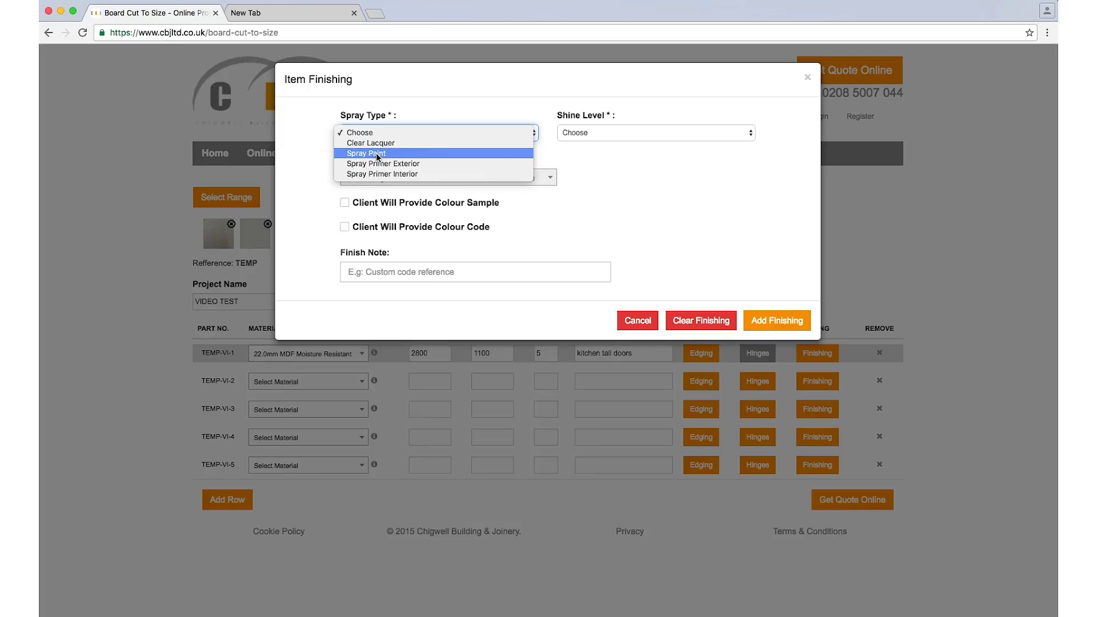
pyautogui.click(377, 155)
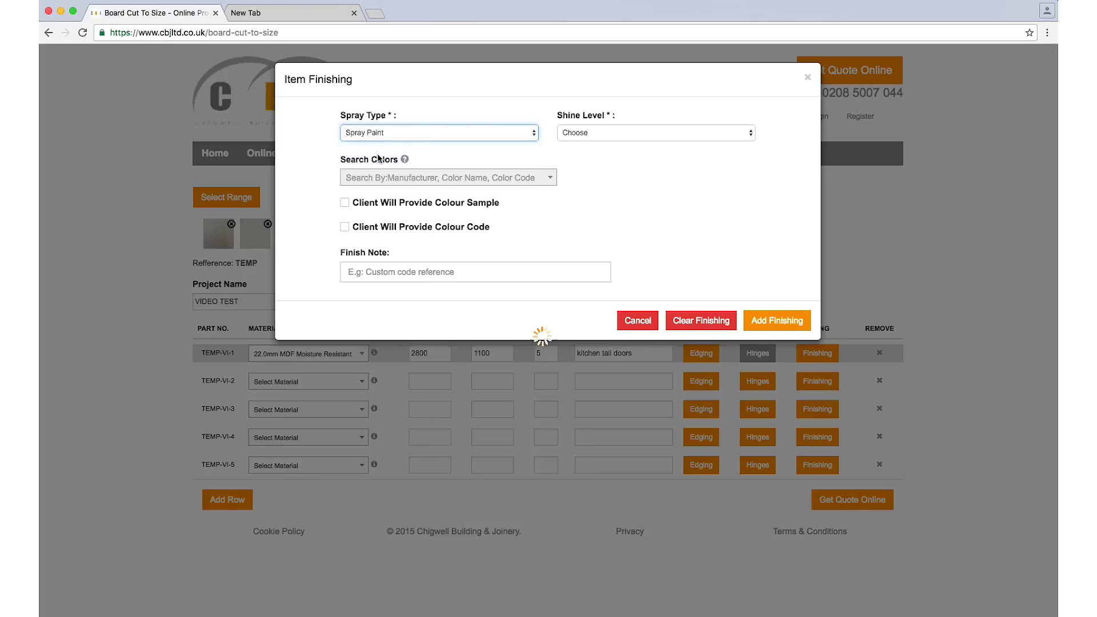
pyautogui.click(655, 132)
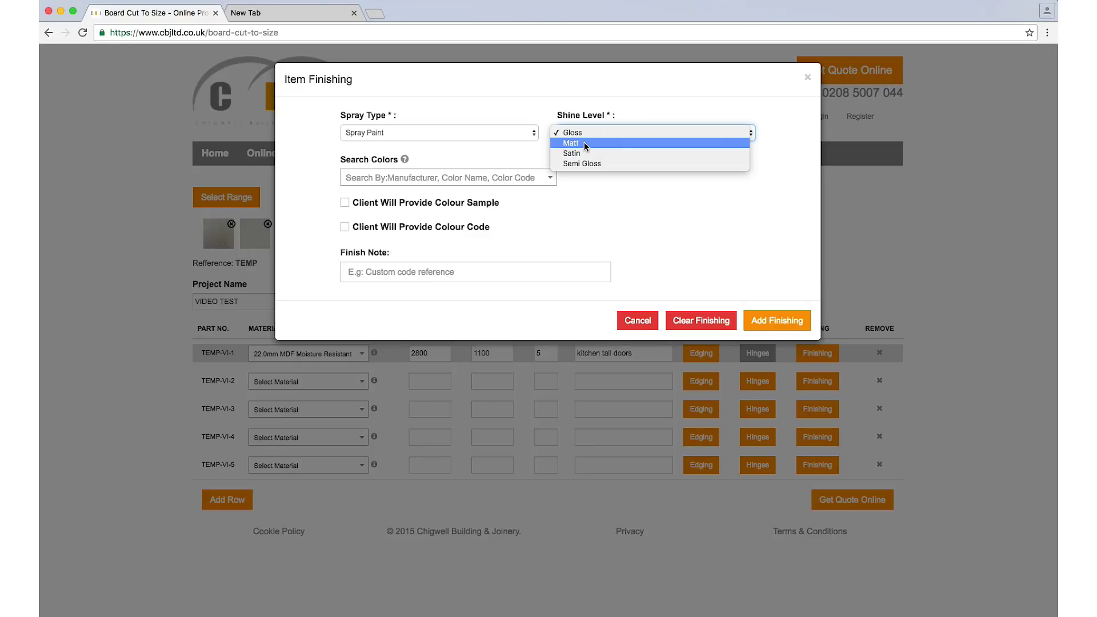
pyautogui.click(584, 142)
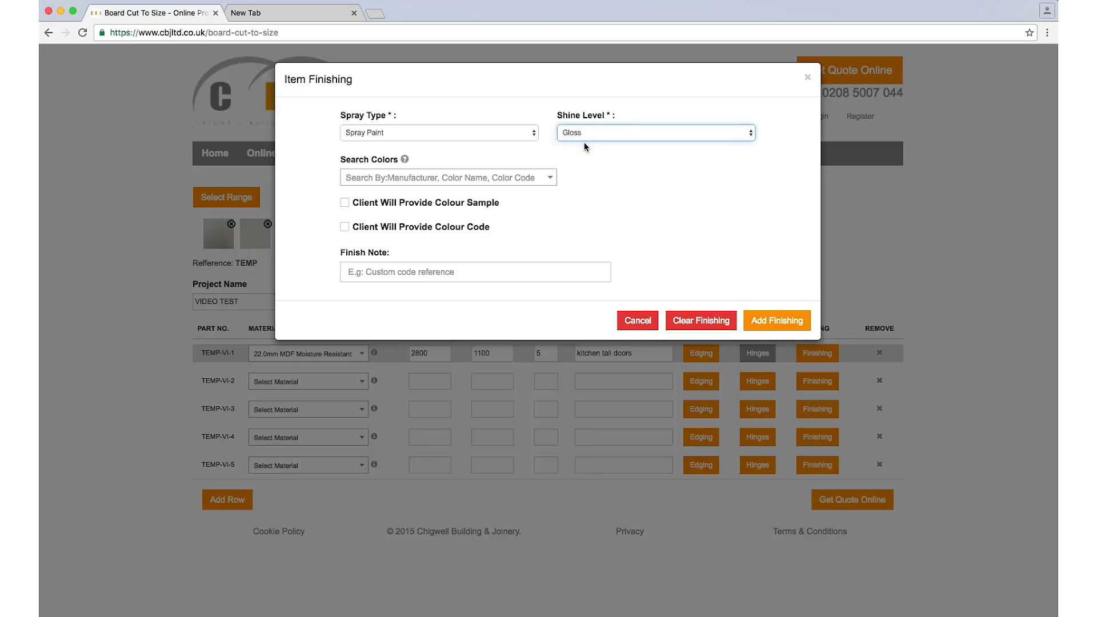
# Step: Choose Ral Mouse Grey RAL 7005 as the colour and add the finish to part 1
pyautogui.click(376, 179)
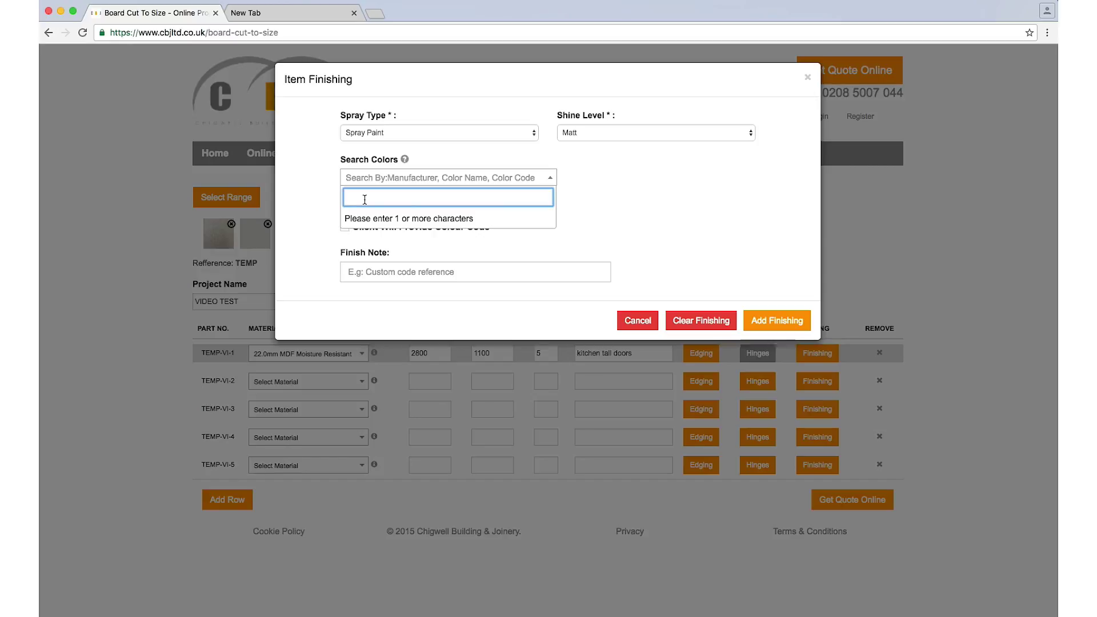
pyautogui.write('grey')
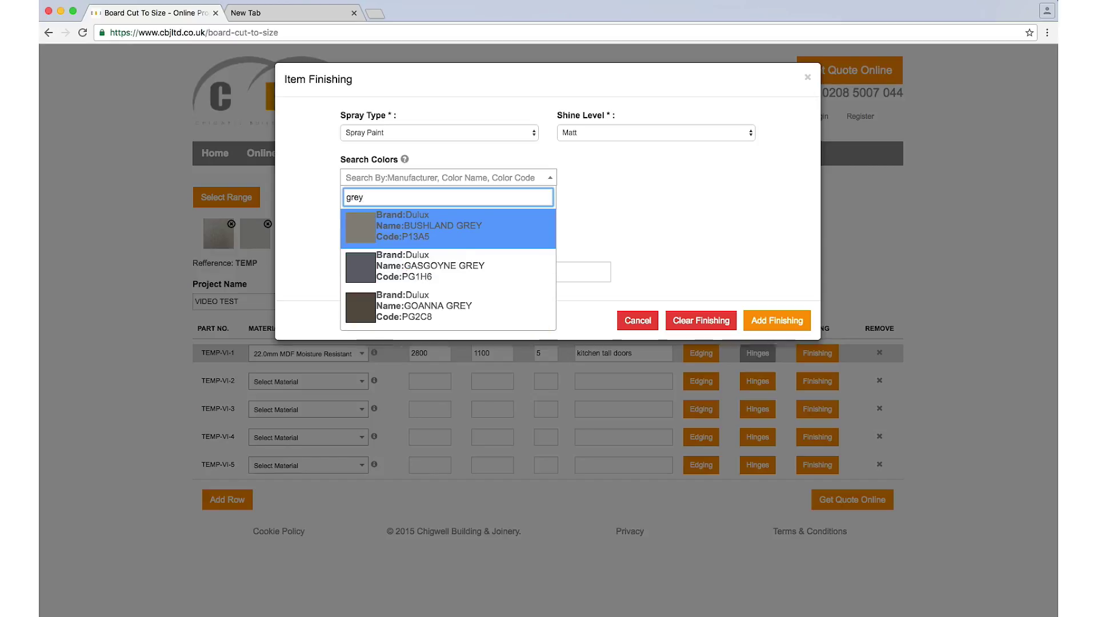
pyautogui.scroll(-3, 420, 237)
pyautogui.scroll(-2, 420, 236)
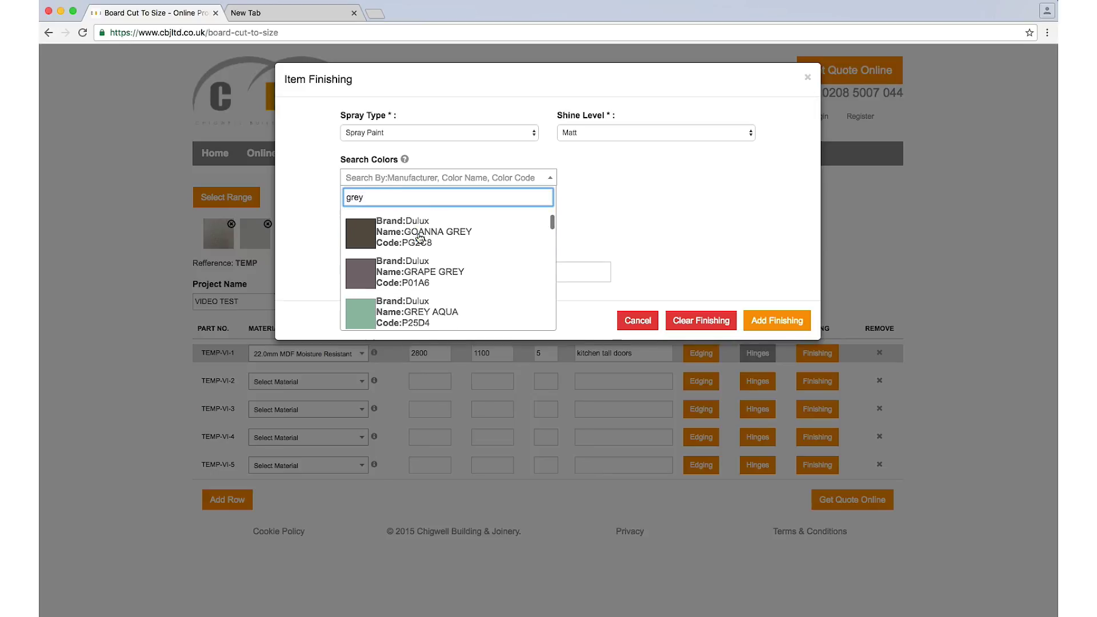
pyautogui.scroll(-3, 420, 237)
pyautogui.scroll(-3, 421, 237)
pyautogui.scroll(-3, 420, 236)
pyautogui.scroll(-2, 420, 237)
pyautogui.scroll(-3, 421, 238)
pyautogui.scroll(-3, 420, 237)
pyautogui.scroll(-3, 420, 236)
pyautogui.scroll(-2, 425, 239)
pyautogui.scroll(-2, 427, 240)
pyautogui.scroll(-2, 427, 240)
pyautogui.scroll(-2, 427, 240)
pyautogui.scroll(-1, 428, 242)
pyautogui.scroll(-1, 428, 242)
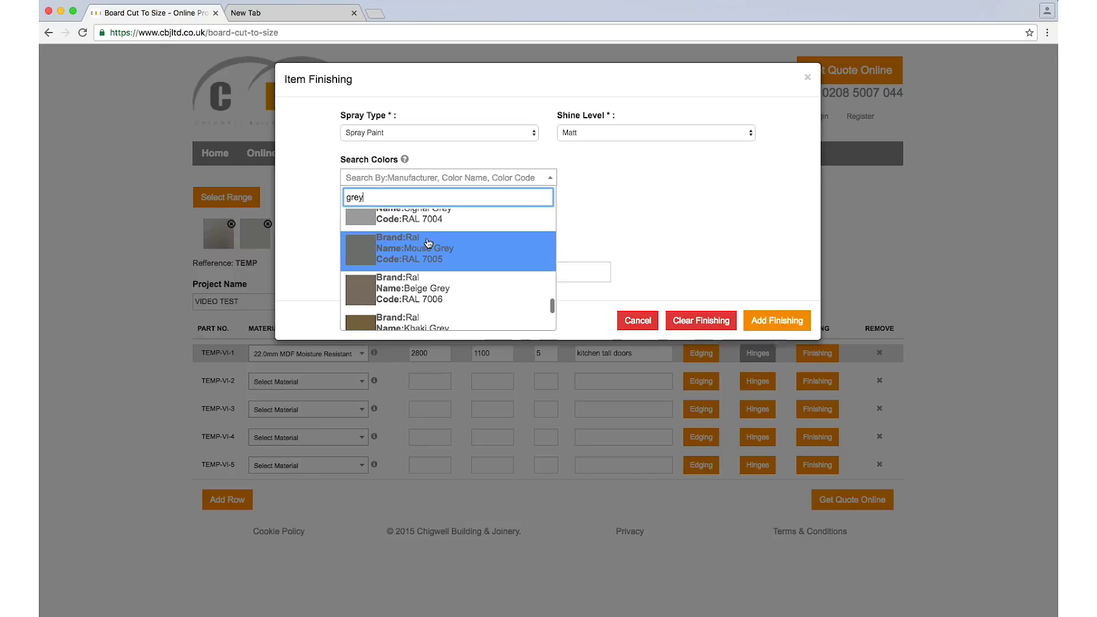
pyautogui.click(372, 250)
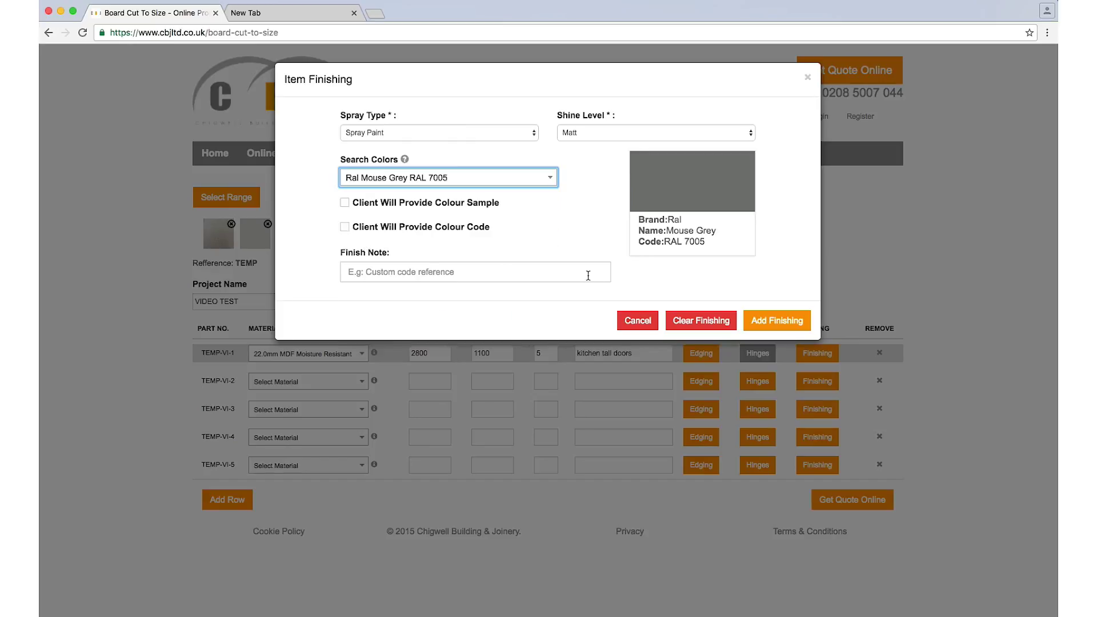
pyautogui.click(777, 321)
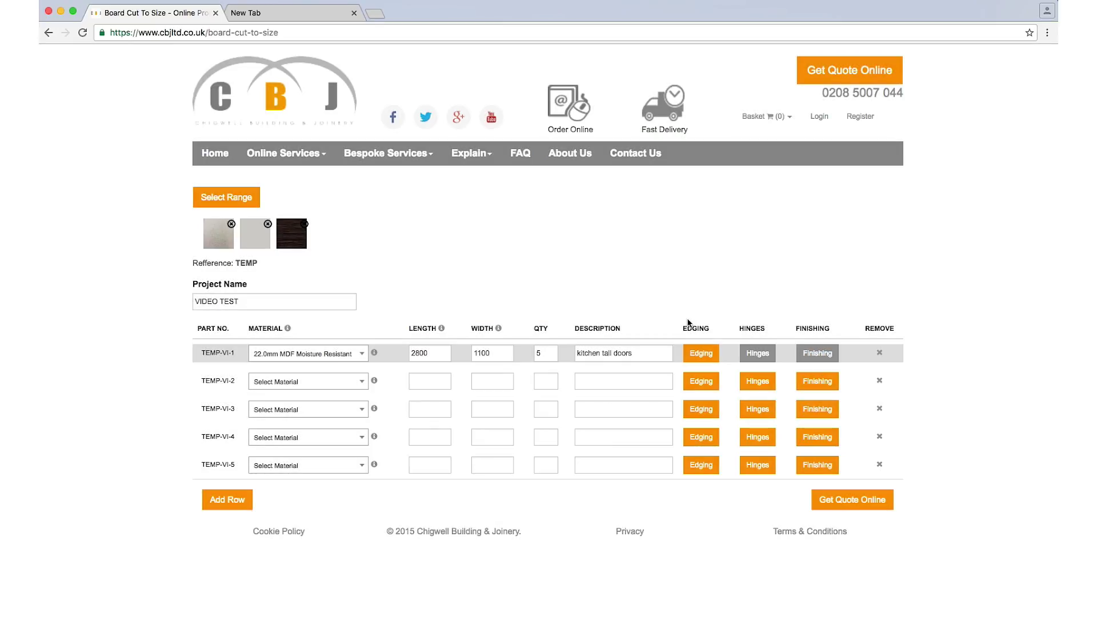
# Step: Make part 2 six 2000×600 wardrobe doors in 18.0mm Light Grey U708 ST15
pyautogui.click(336, 382)
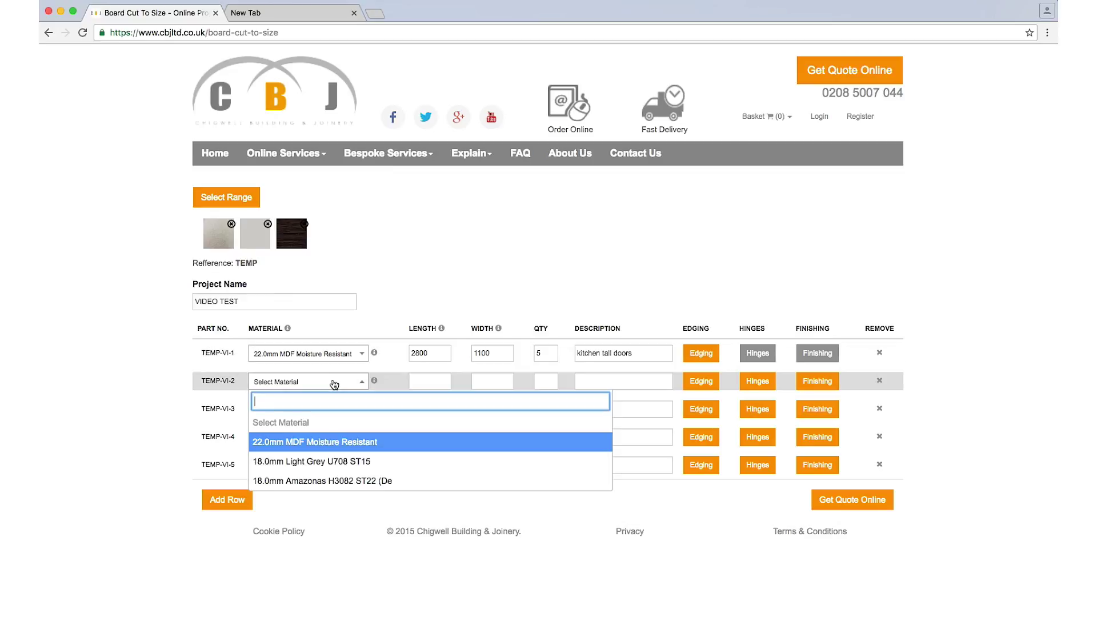
pyautogui.click(353, 461)
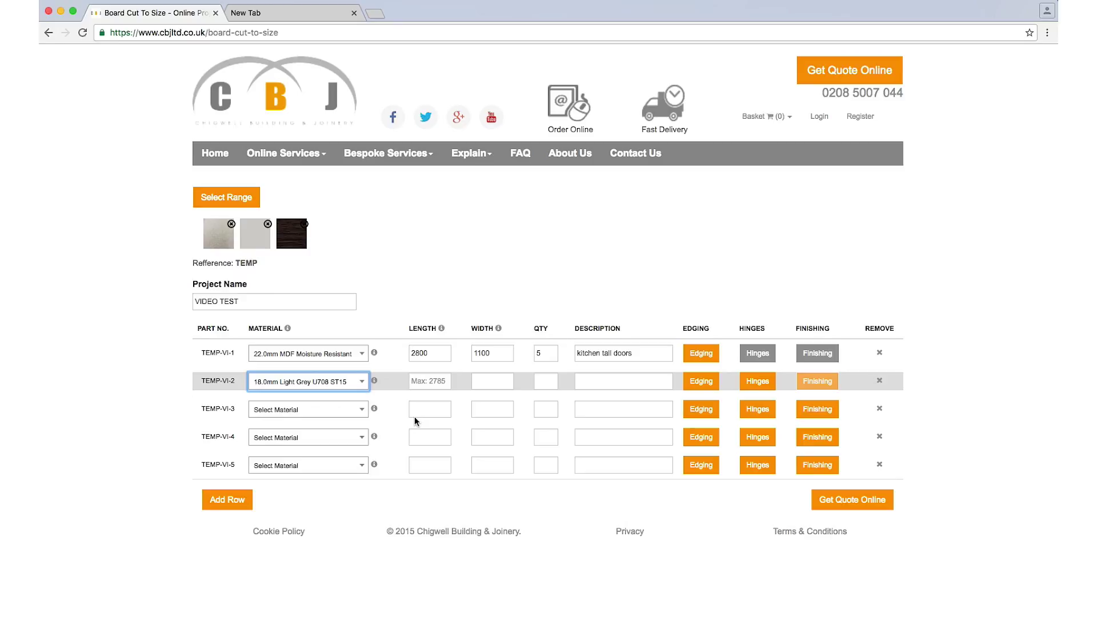
pyautogui.click(424, 382)
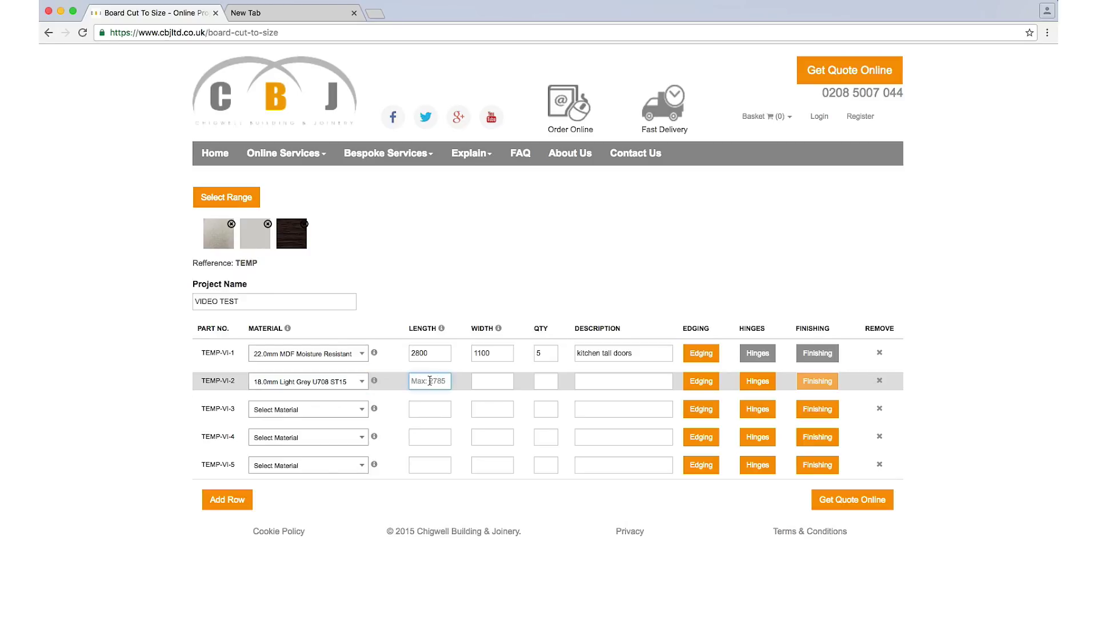
pyautogui.write('200')
pyautogui.write('0')
pyautogui.press('Tab')
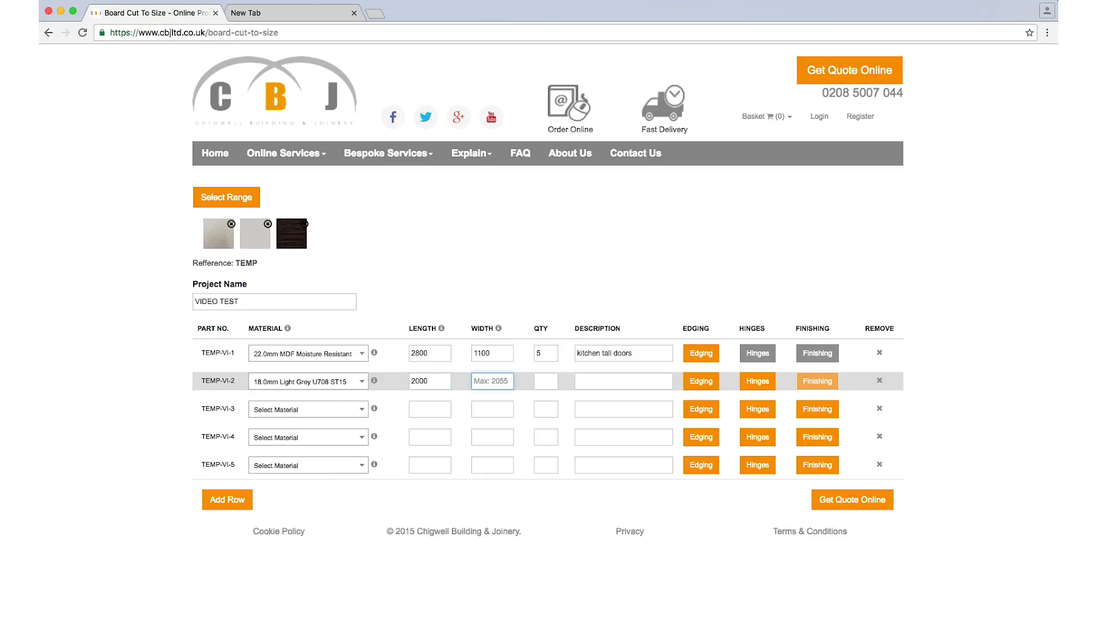
pyautogui.write('600')
pyautogui.press('Tab')
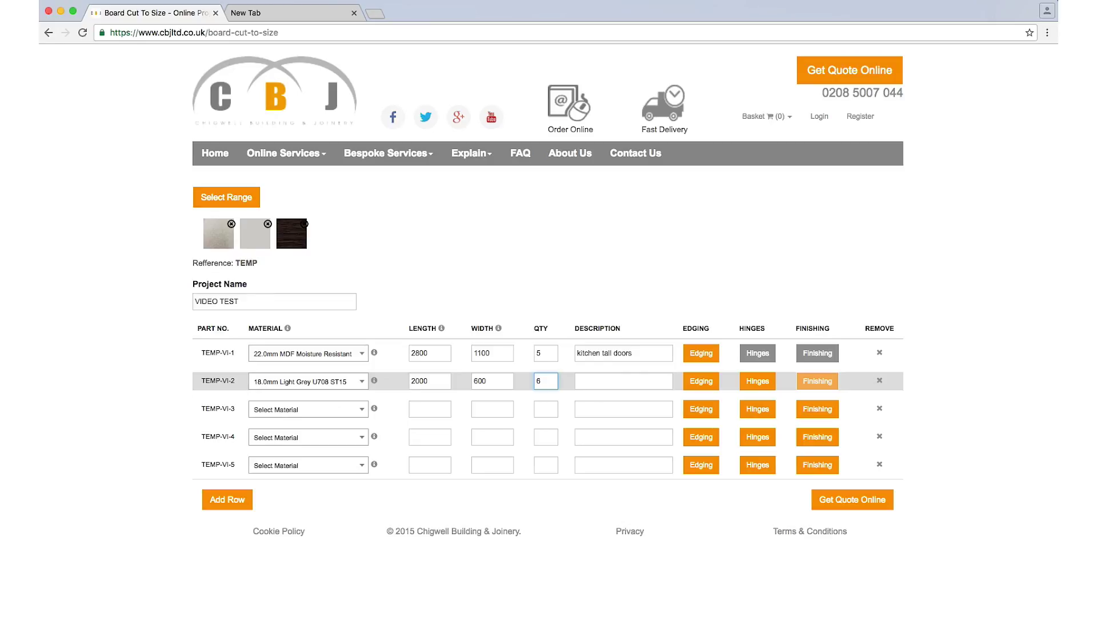
pyautogui.press('Tab')
pyautogui.write('wardrobe doors')
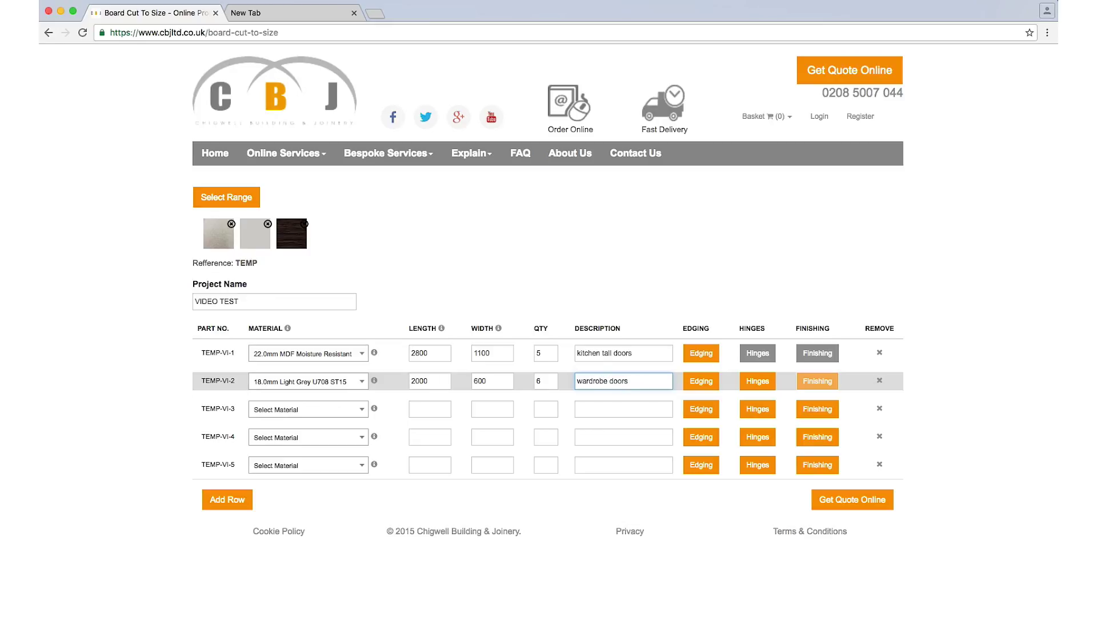
pyautogui.click(701, 381)
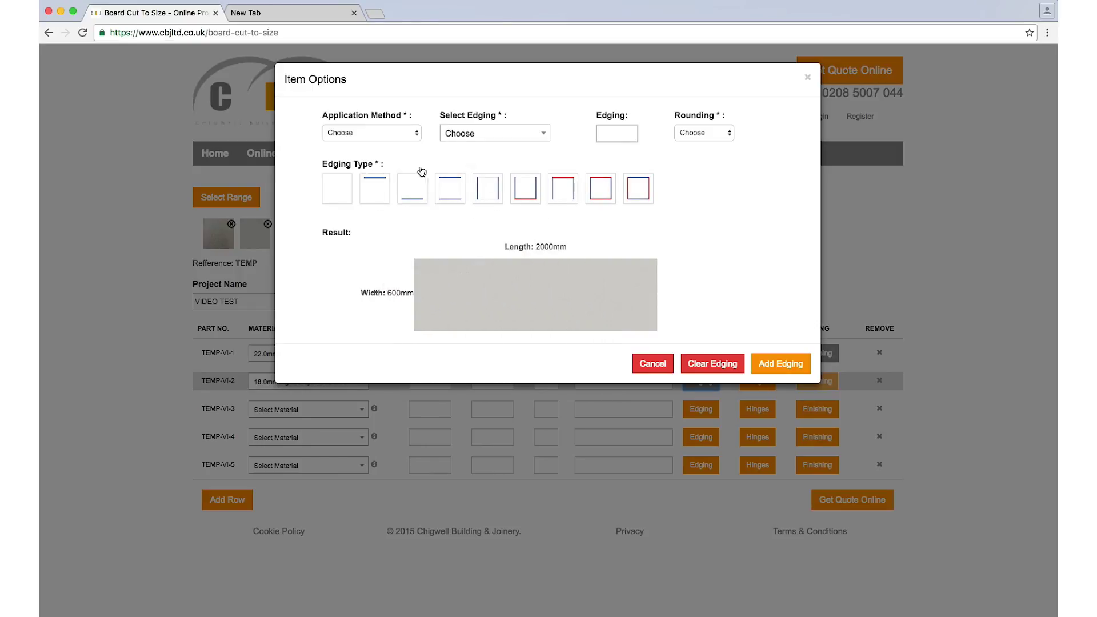
# Step: Choose Standard MFC application with 1.0mm Light Grey edging for part 2
pyautogui.click(395, 133)
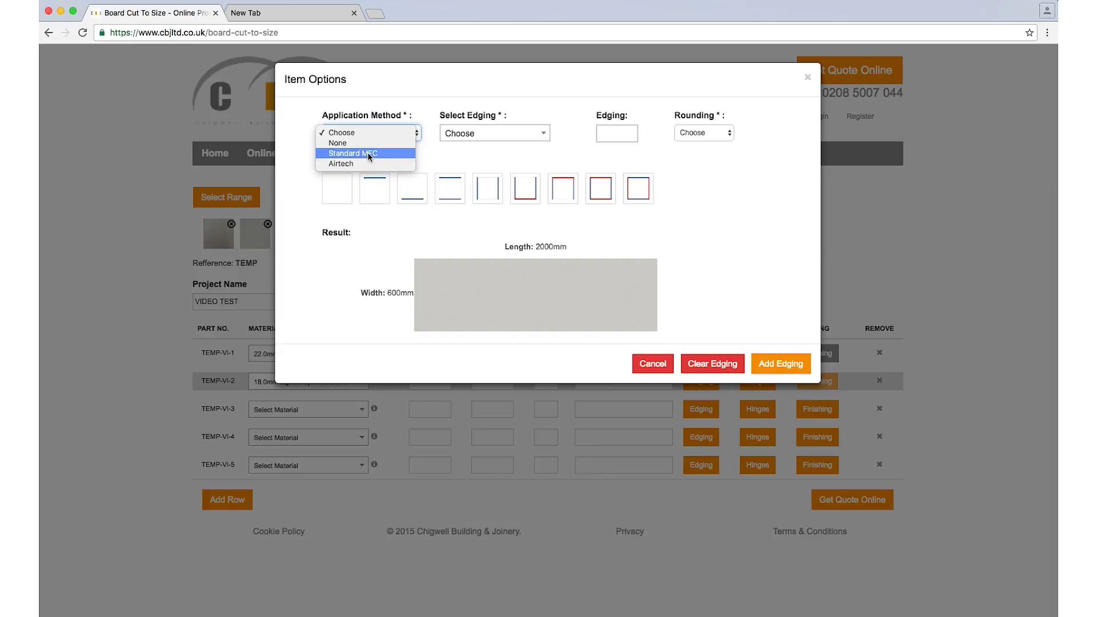
pyautogui.click(368, 151)
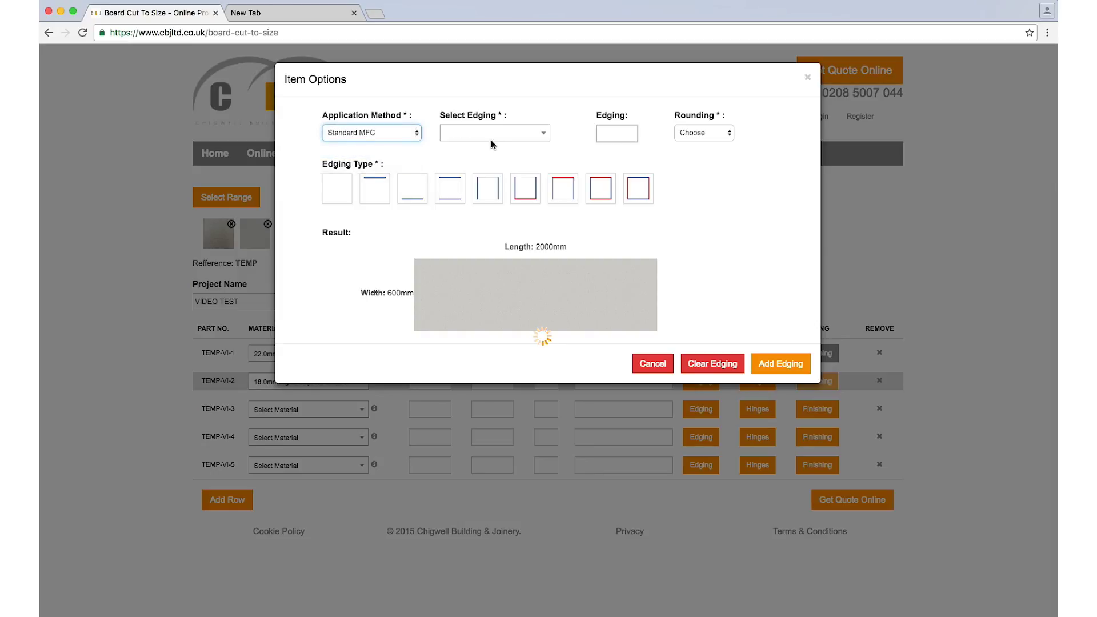
pyautogui.click(510, 133)
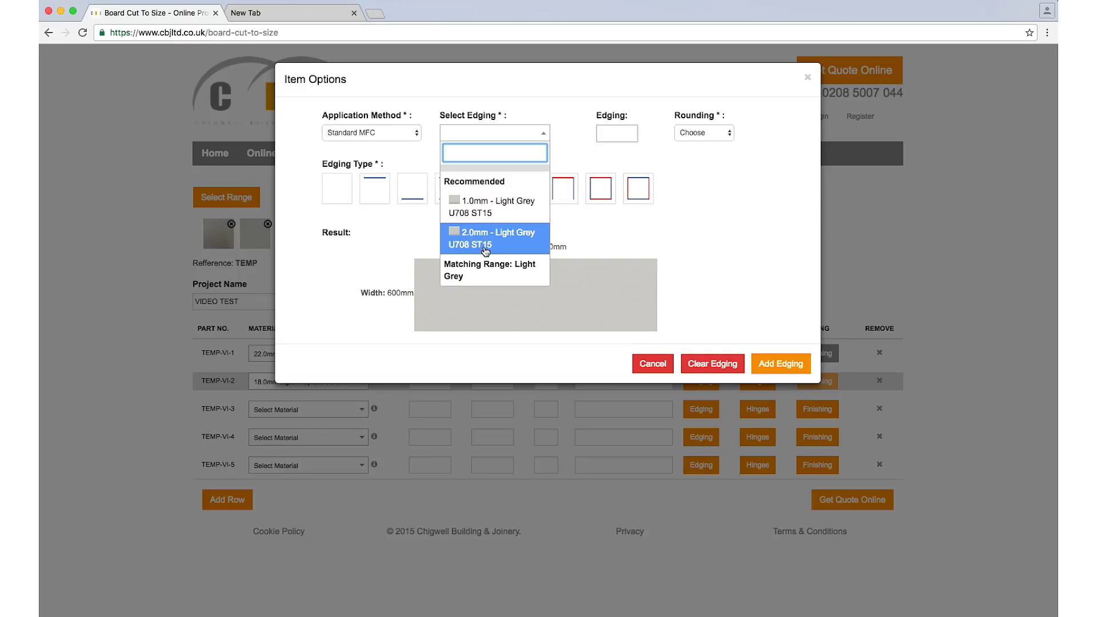
pyautogui.scroll(-4, 481, 262)
pyautogui.scroll(-3, 477, 264)
pyautogui.scroll(-3, 477, 263)
pyautogui.scroll(-3, 477, 263)
pyautogui.scroll(-3, 477, 264)
pyautogui.scroll(-3, 479, 264)
pyautogui.scroll(-3, 479, 263)
pyautogui.scroll(-3, 478, 263)
pyautogui.scroll(-3, 478, 263)
pyautogui.scroll(-3, 480, 257)
pyautogui.scroll(8, 480, 258)
pyautogui.click(490, 209)
pyautogui.moveTo(617, 134)
pyautogui.click(580, 289)
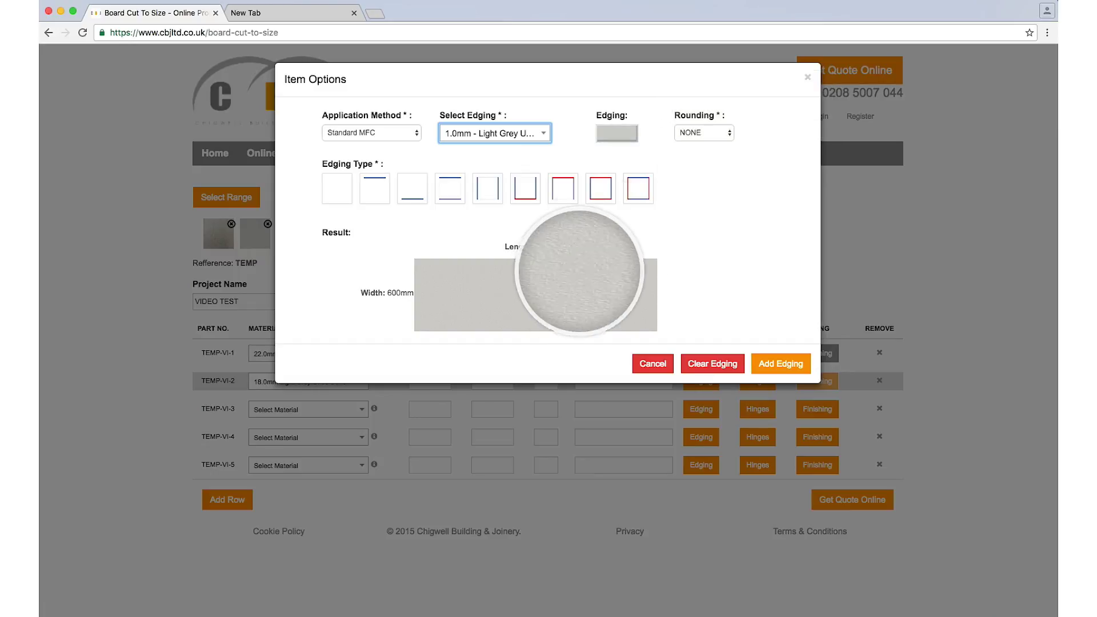
# Step: Set rounding 1.0, edge all four sides, and add the edging to part 2
pyautogui.click(719, 135)
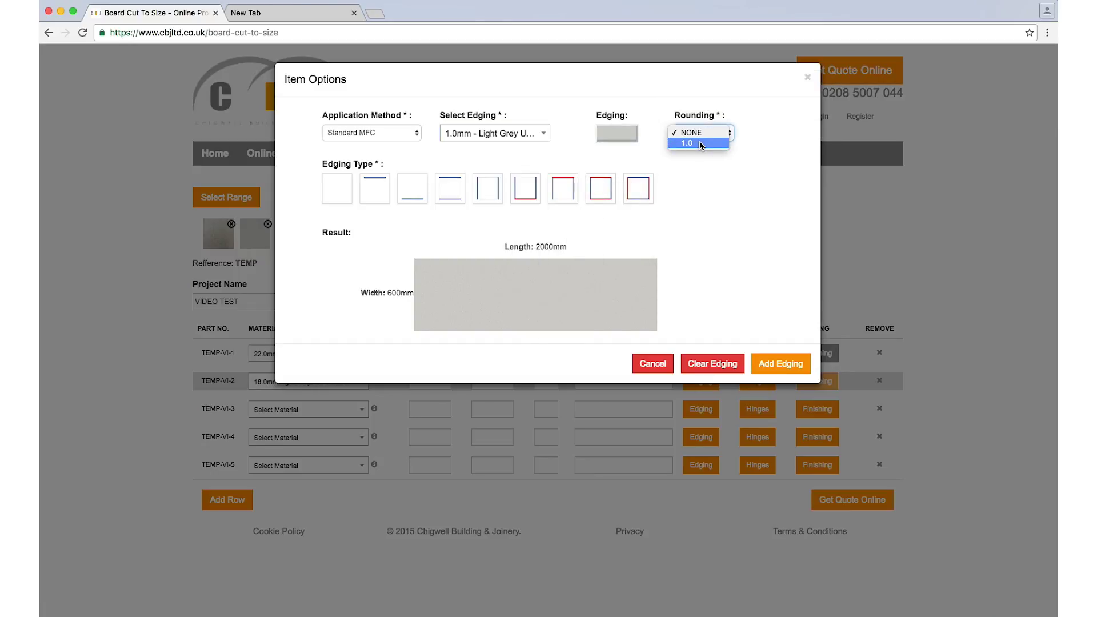
pyautogui.click(671, 168)
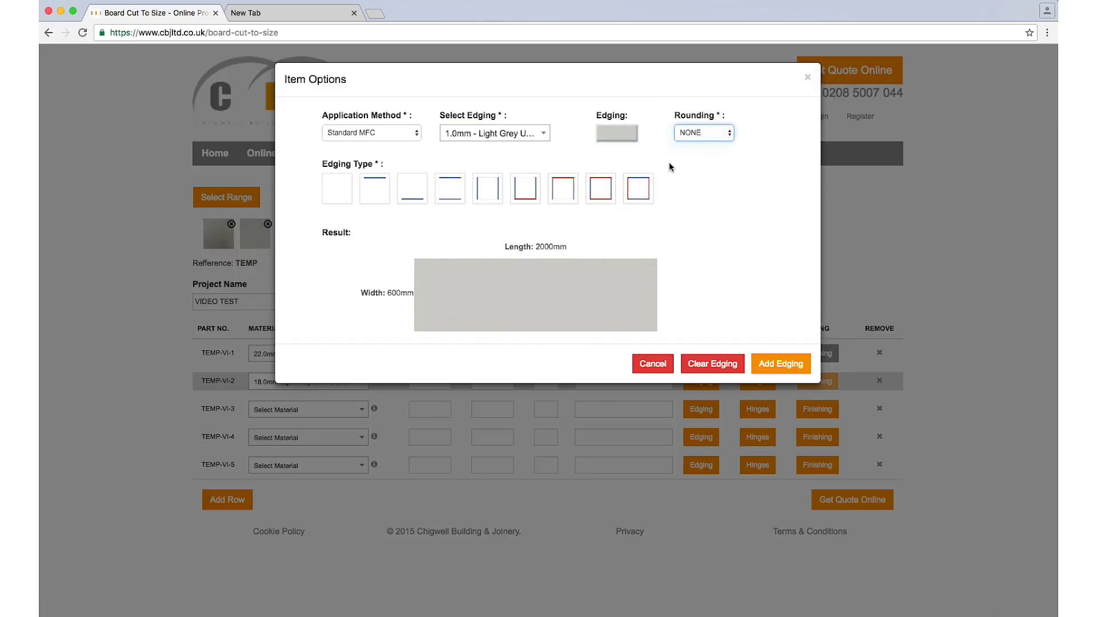
pyautogui.click(601, 188)
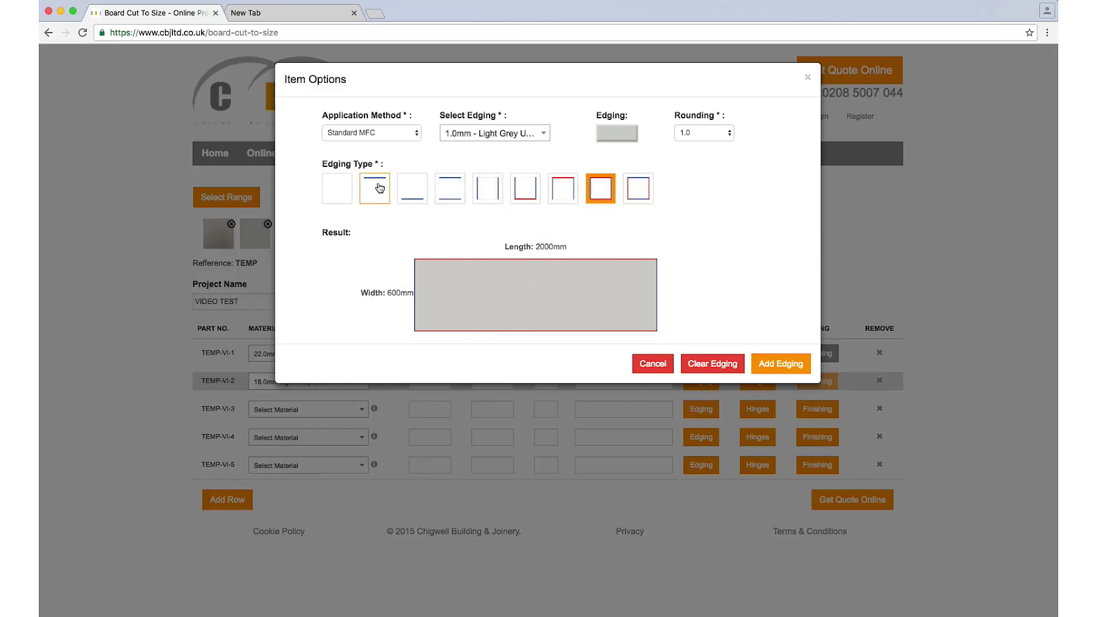
pyautogui.click(375, 188)
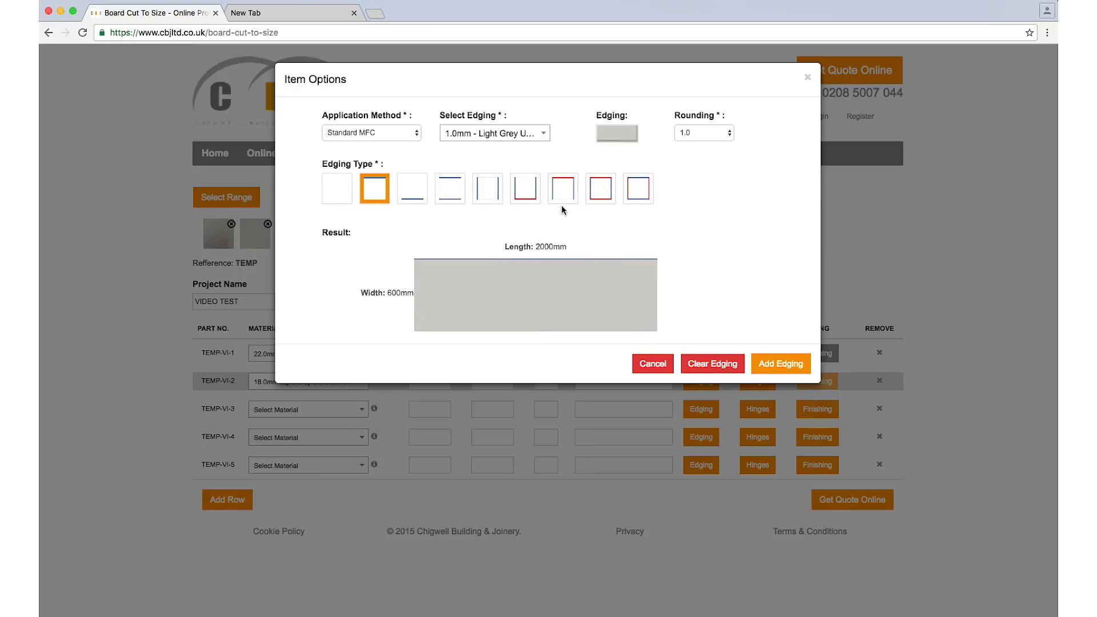
pyautogui.click(599, 194)
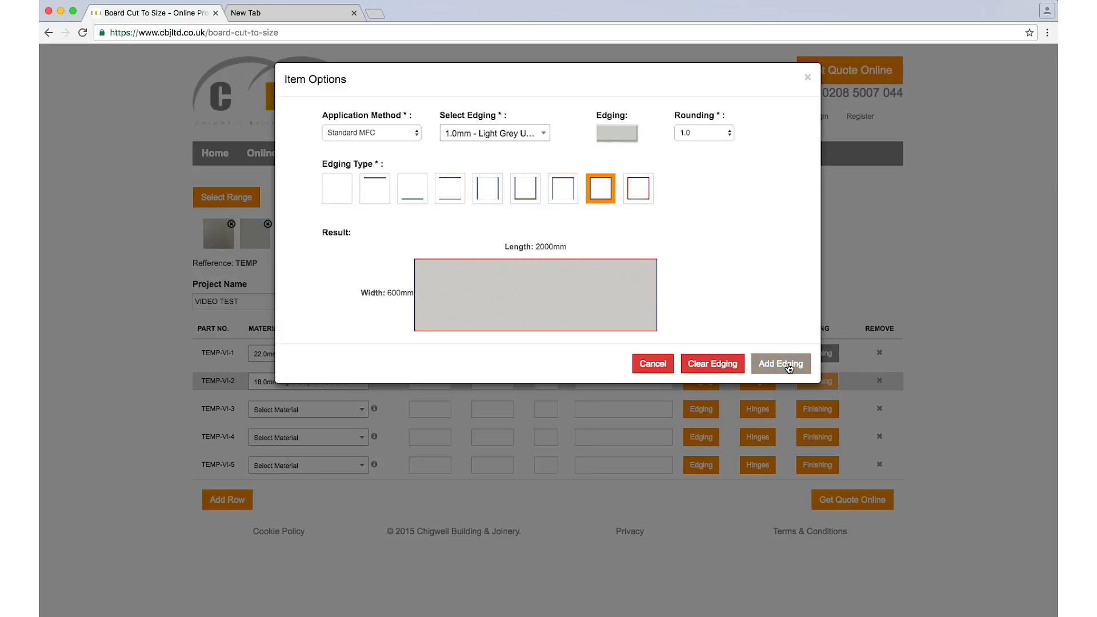
pyautogui.click(780, 364)
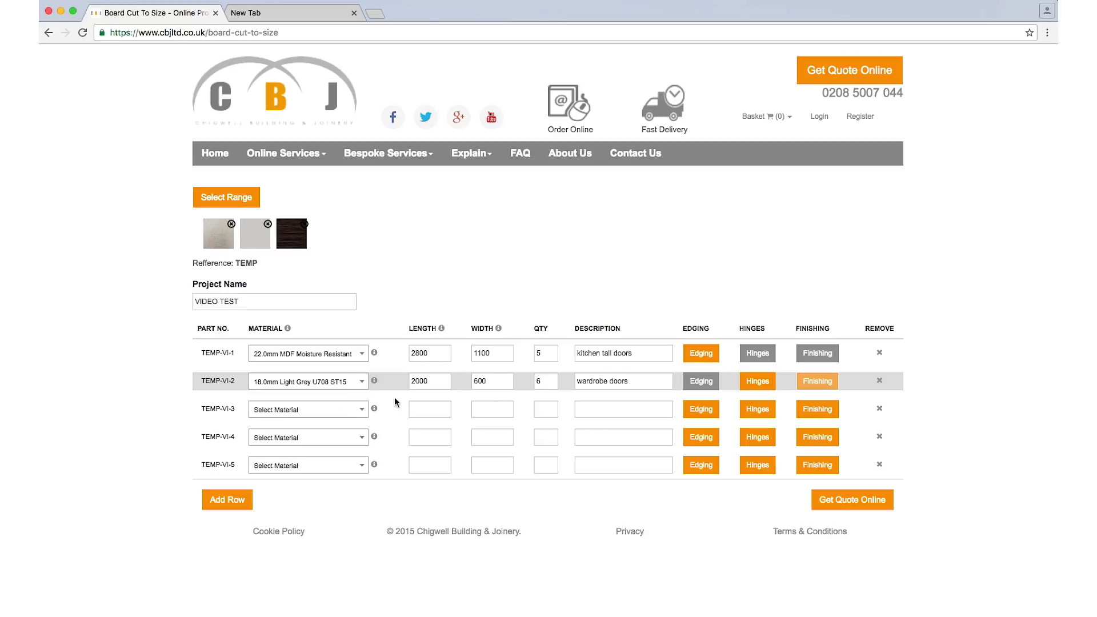
# Step: Make part 3 eight 1500×500 loft cupboard doors in 18.0mm Amazonas H3082 ST22
pyautogui.click(330, 411)
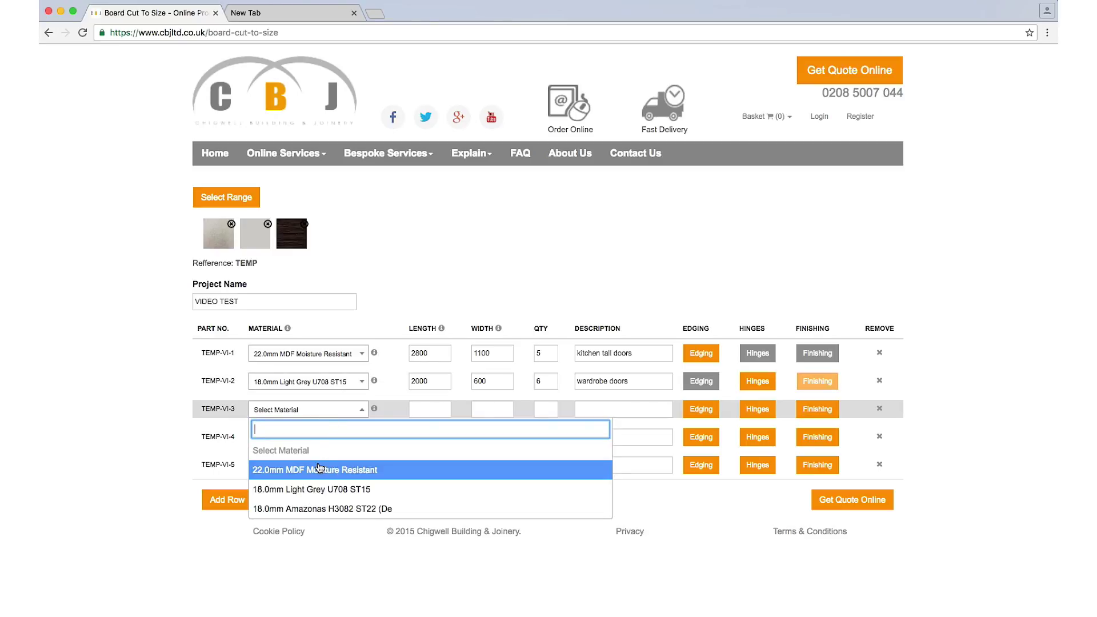
pyautogui.click(328, 512)
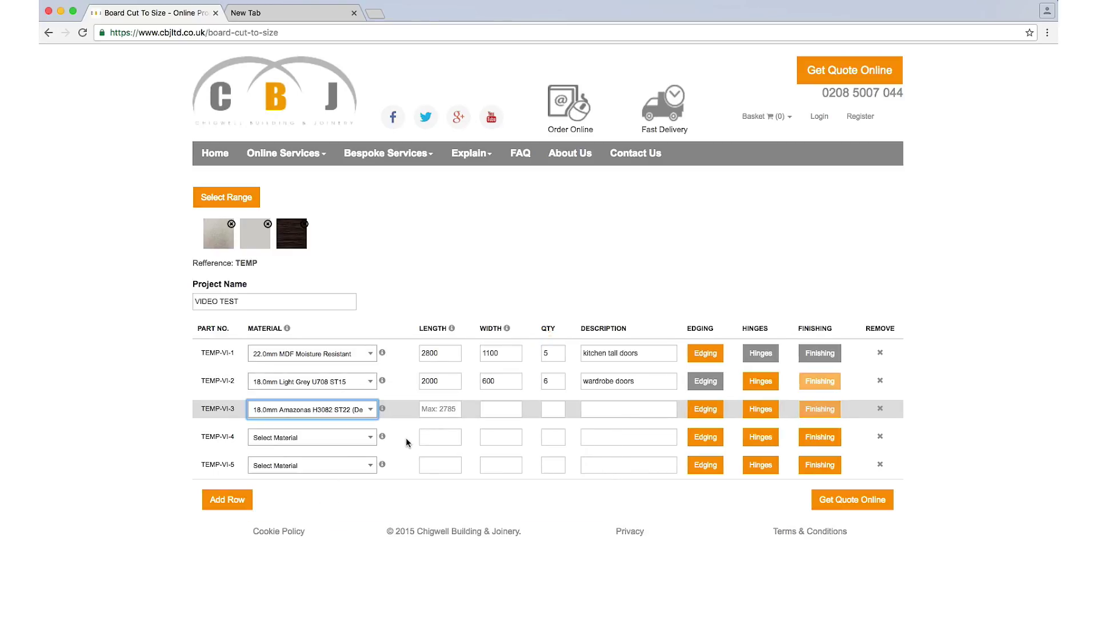
pyautogui.click(428, 411)
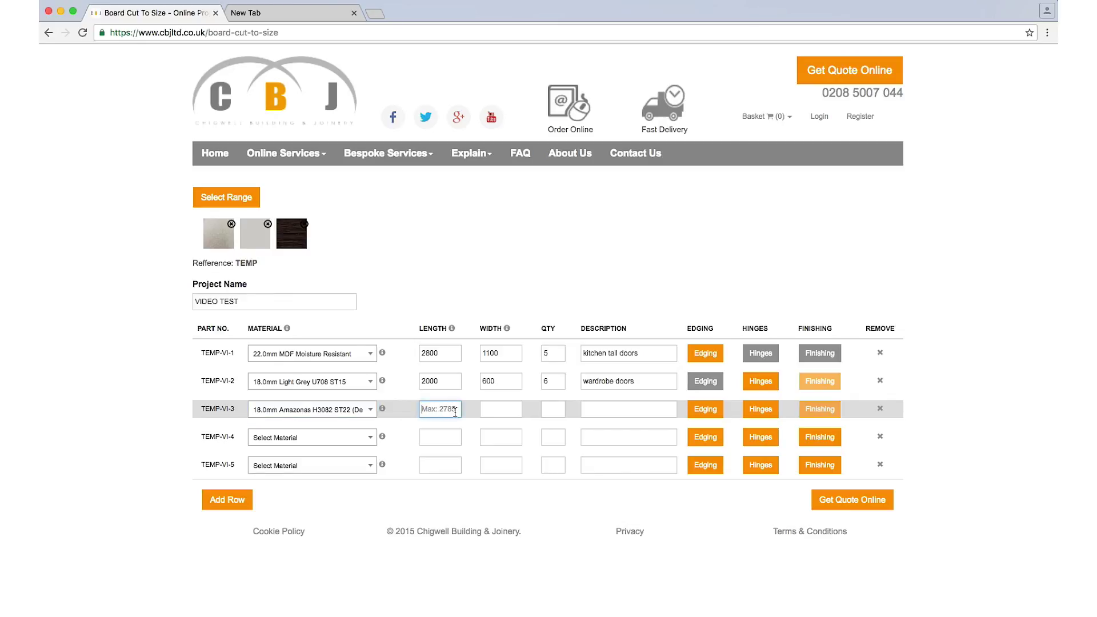
pyautogui.write('1500')
pyautogui.press('Tab')
pyautogui.write('500')
pyautogui.press('Tab')
pyautogui.press('Tab')
pyautogui.write('loft cupboard doors')
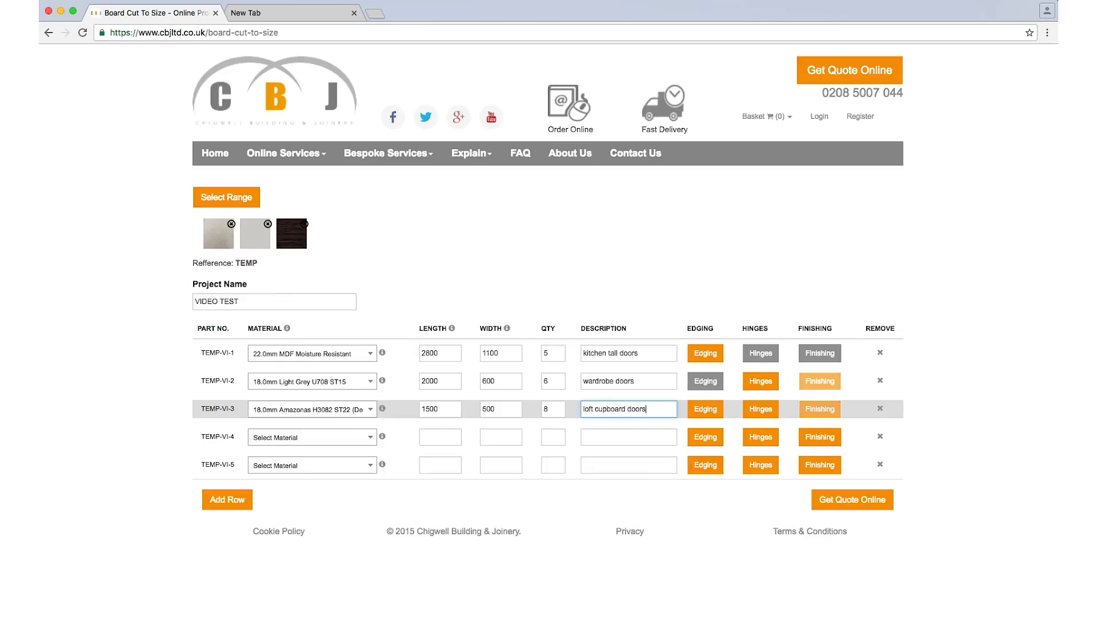
# Step: Add Standard MFC 1.0mm Bianco B073 Yosemite edging, rounding 0.6, to all four sides of part 3
pyautogui.click(699, 413)
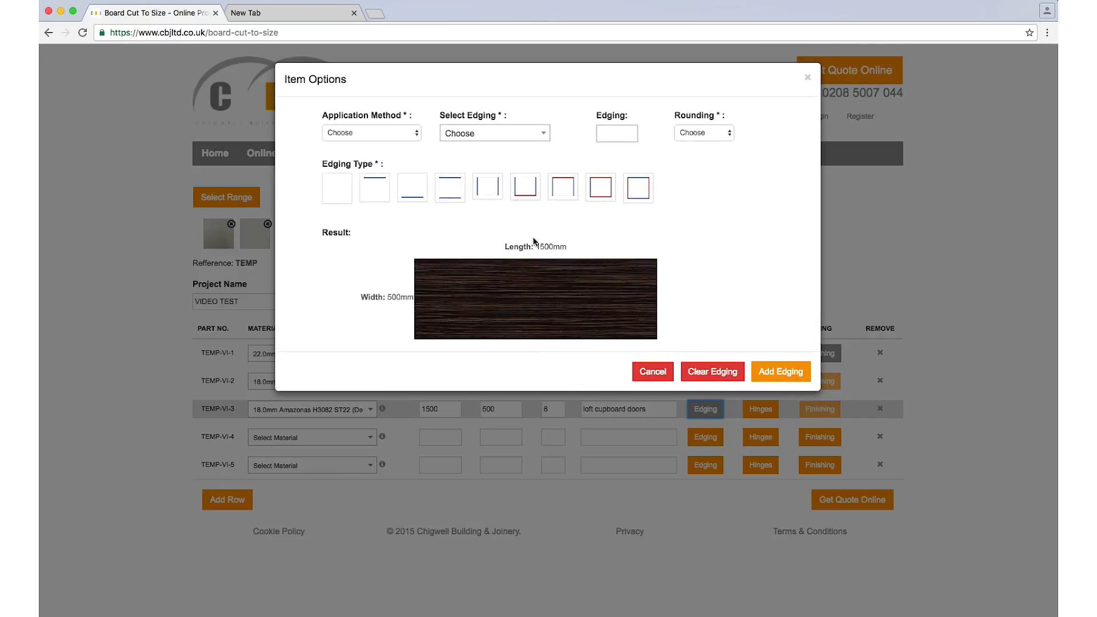
pyautogui.click(418, 134)
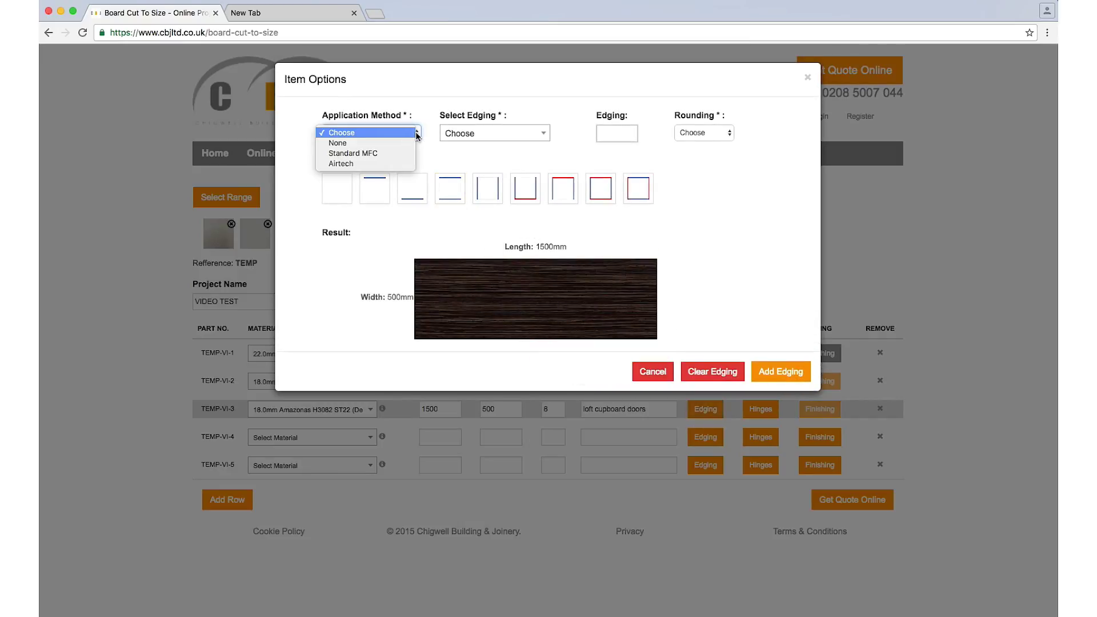
pyautogui.click(388, 155)
pyautogui.click(538, 135)
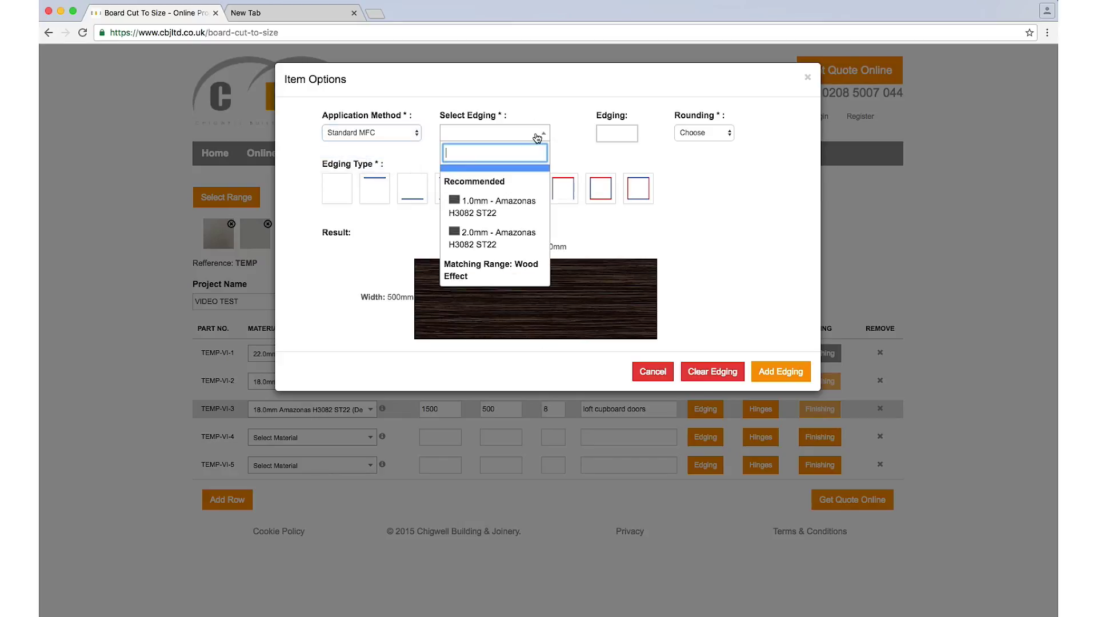
pyautogui.scroll(-2, 500, 202)
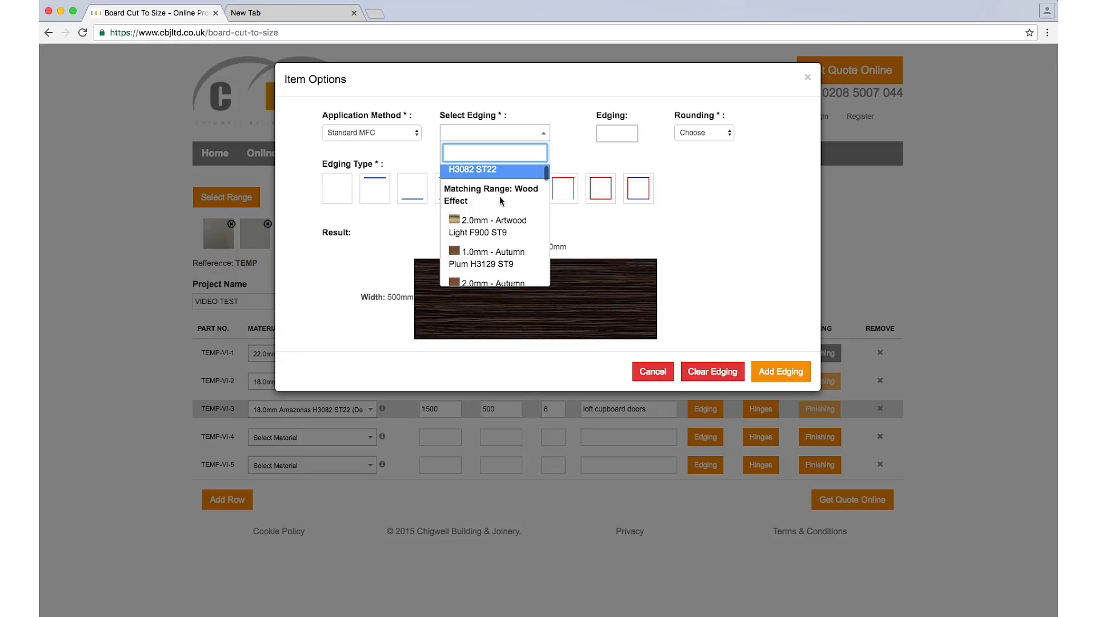
pyautogui.scroll(-4, 501, 202)
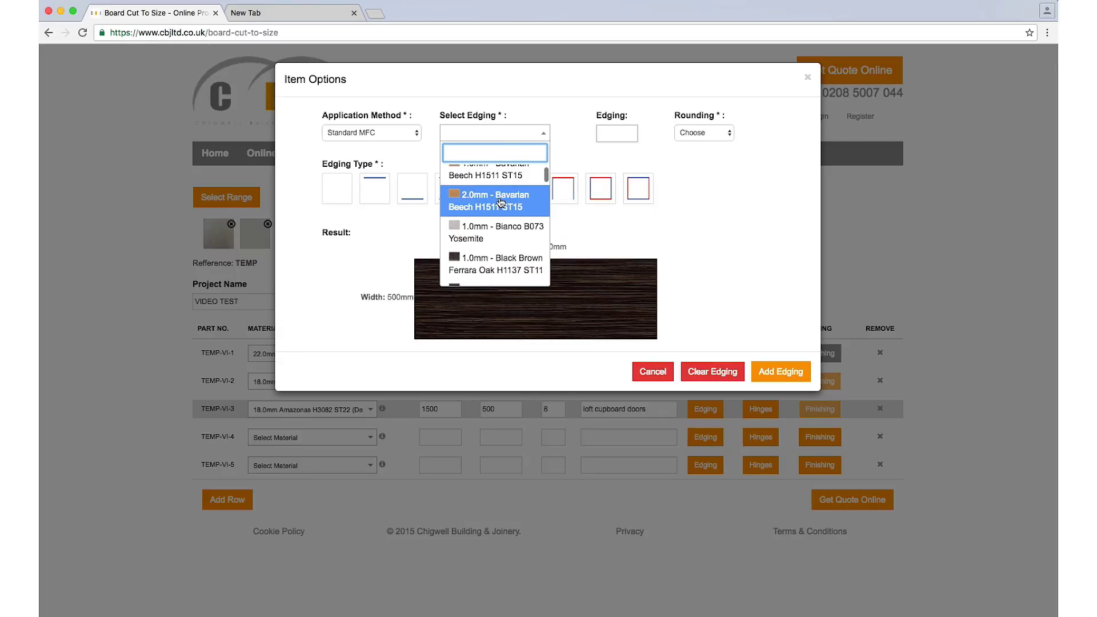
pyautogui.click(489, 230)
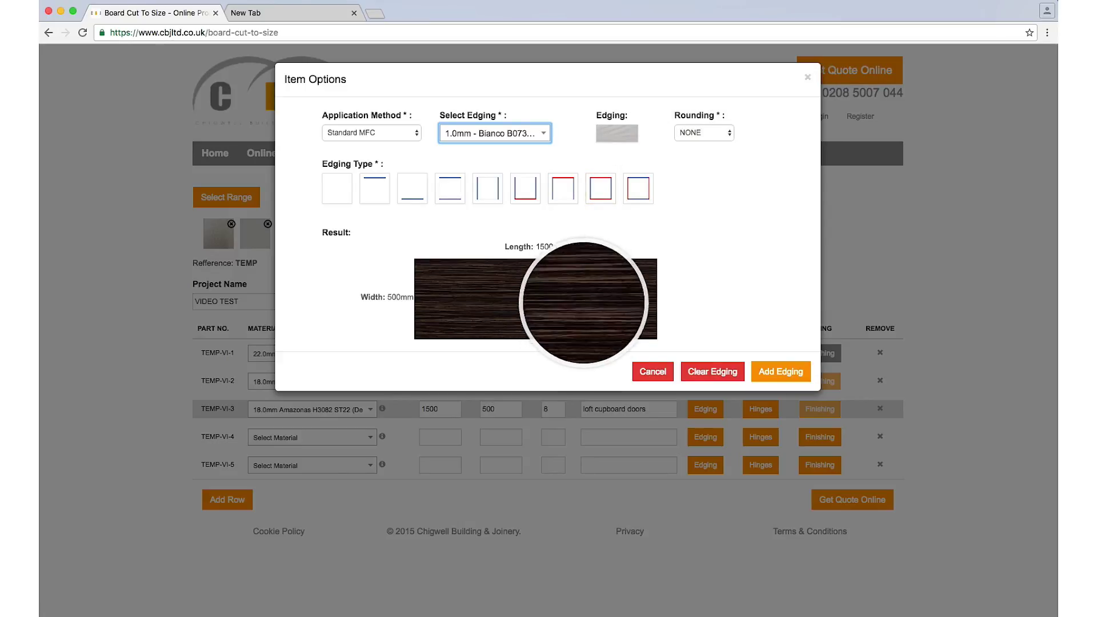
pyautogui.moveTo(616, 133)
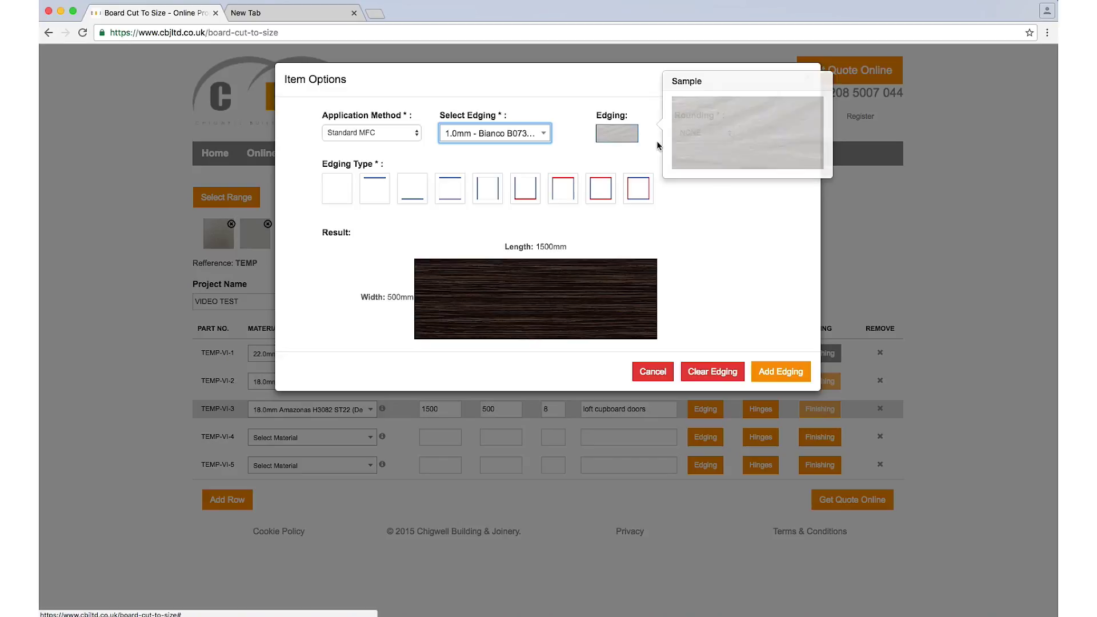
pyautogui.click(703, 133)
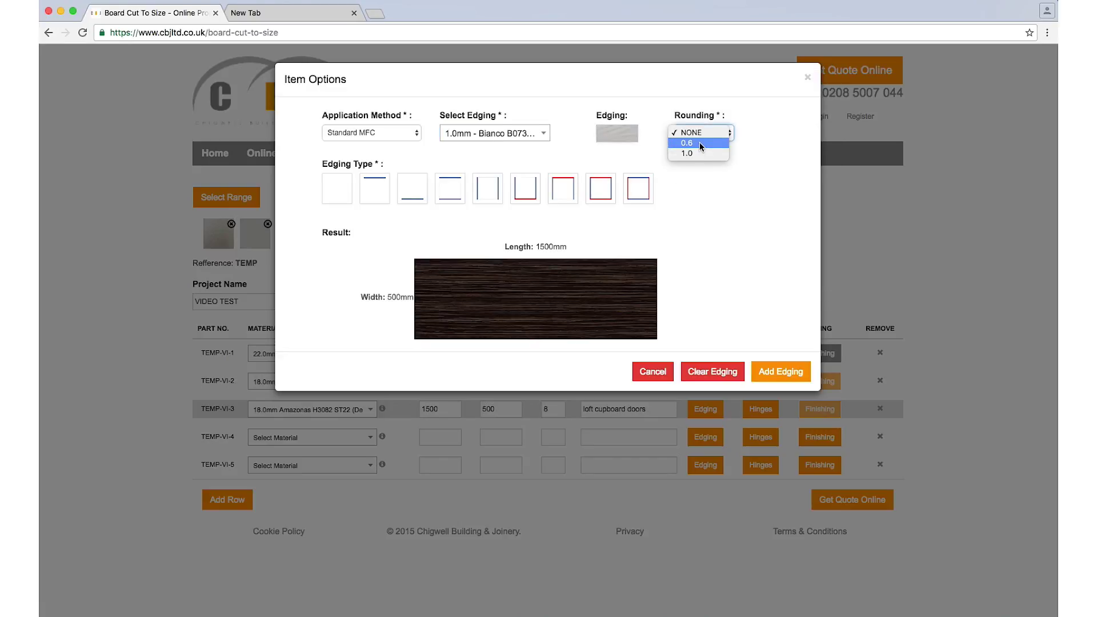
pyautogui.click(701, 144)
pyautogui.click(601, 187)
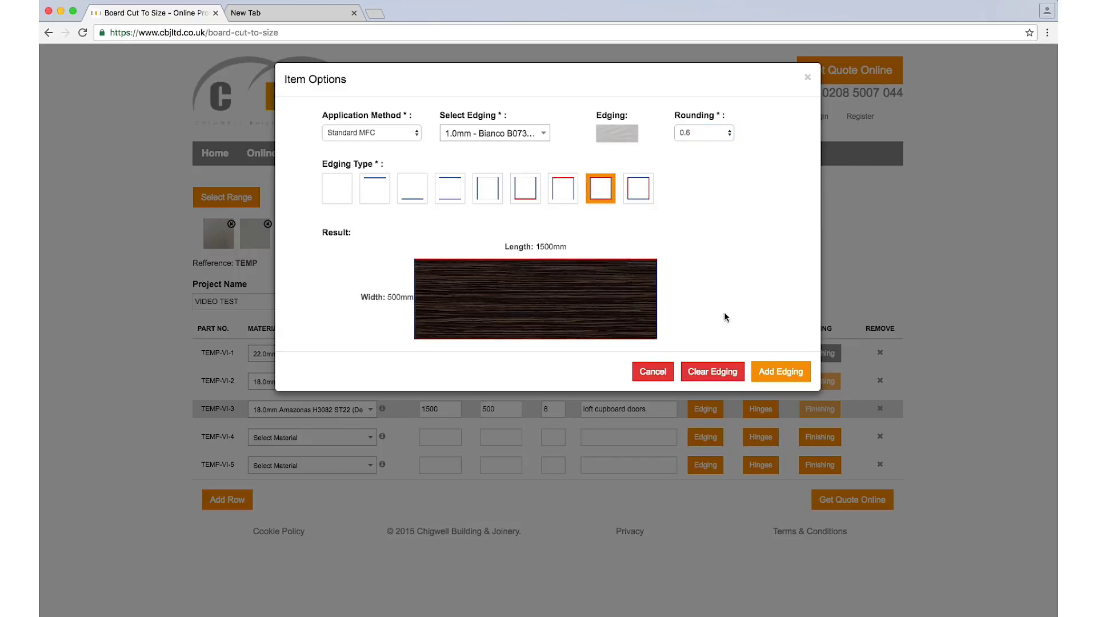
pyautogui.click(781, 371)
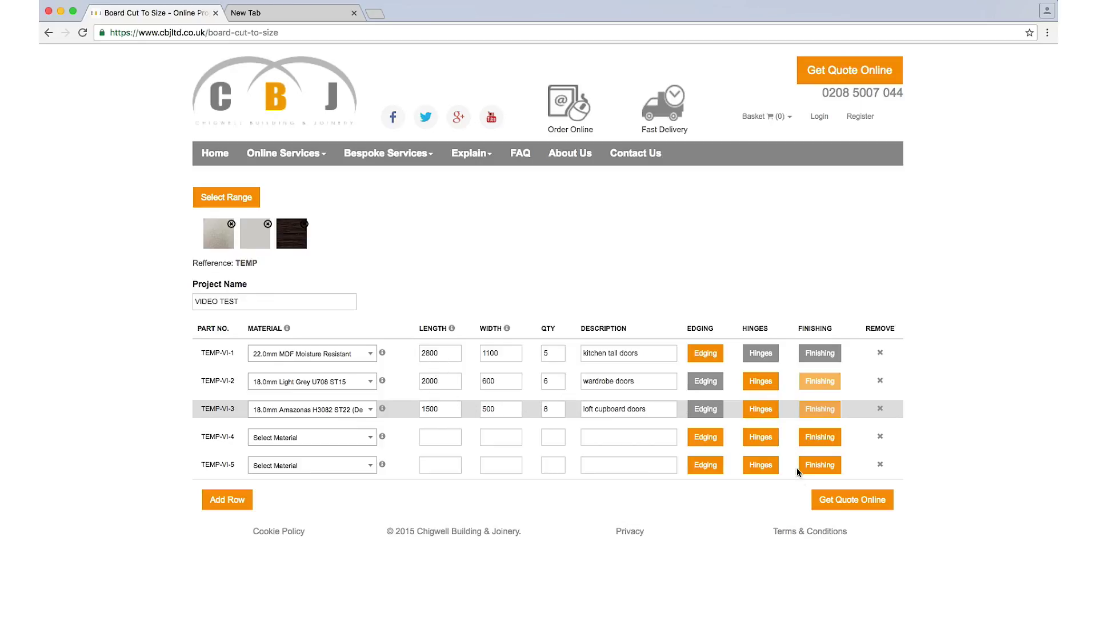
# Step: Request the online quote and view the Board Summary totalling £455.88
pyautogui.click(840, 501)
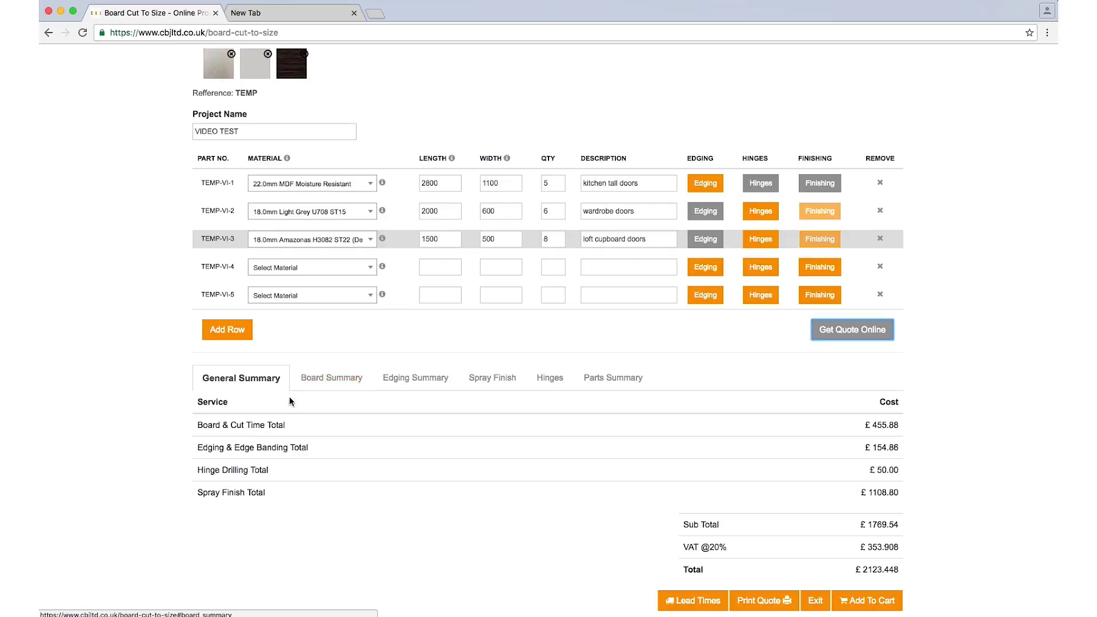
pyautogui.click(320, 377)
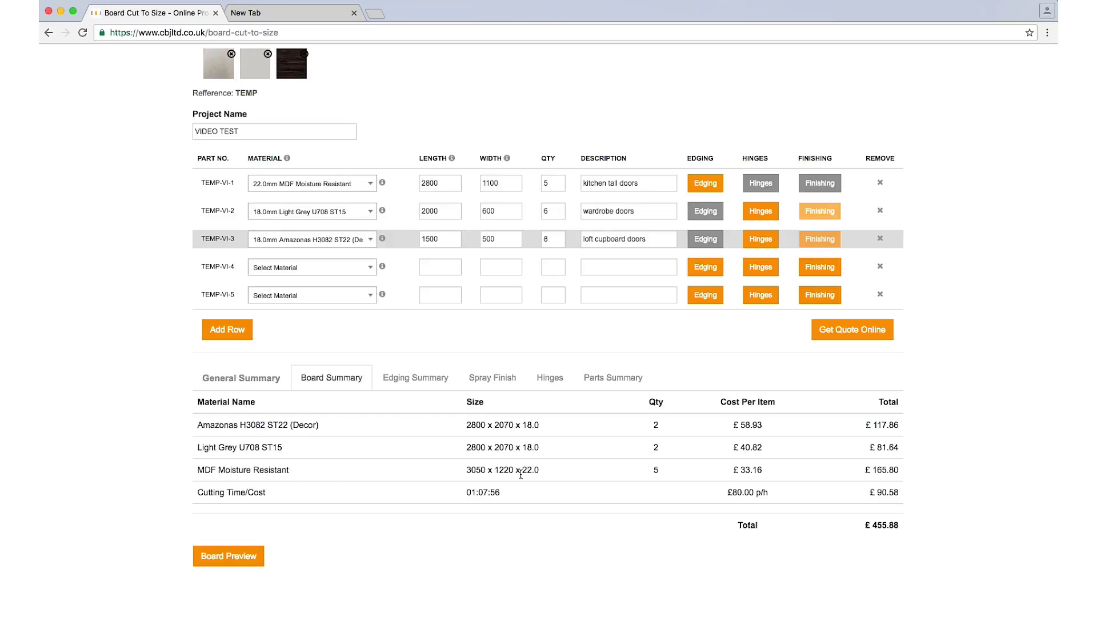
pyautogui.scroll(-2, 640, 475)
pyautogui.scroll(-1, 640, 475)
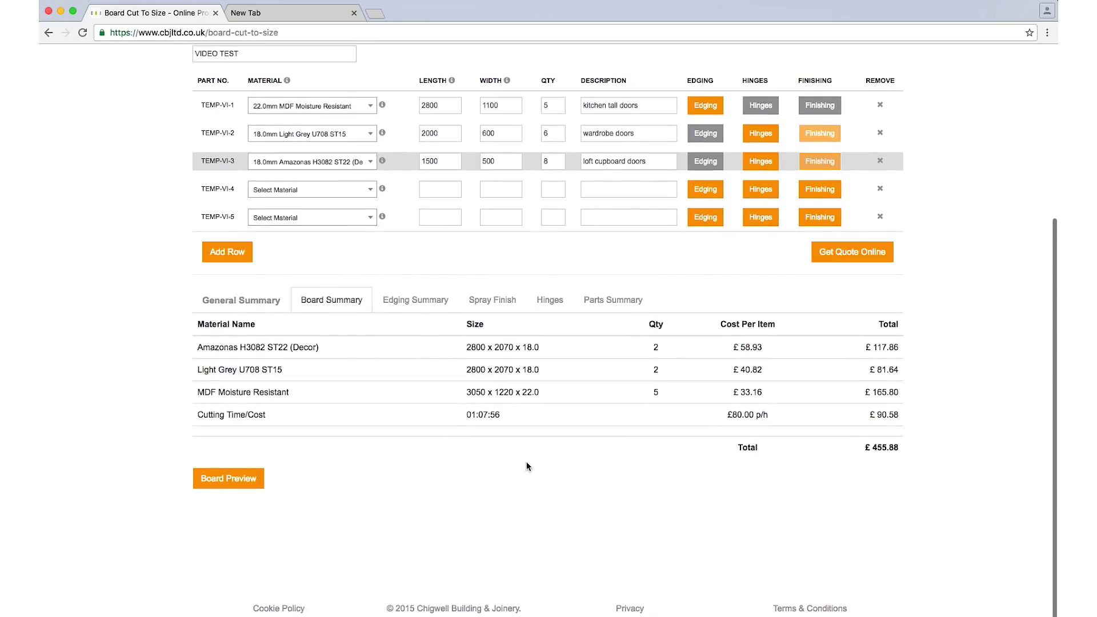
# Step: Show the Board Preview cutting layouts for every board in the quote
pyautogui.click(239, 479)
pyautogui.scroll(-2, 335, 472)
pyautogui.scroll(-3, 335, 472)
pyautogui.scroll(-2, 336, 468)
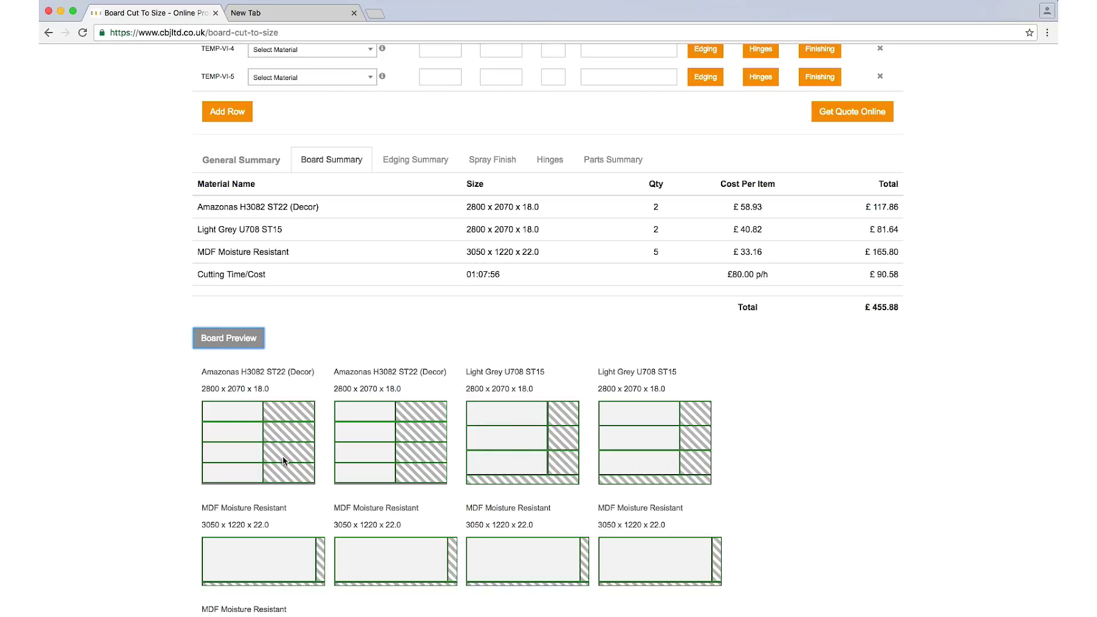
pyautogui.scroll(1, 283, 461)
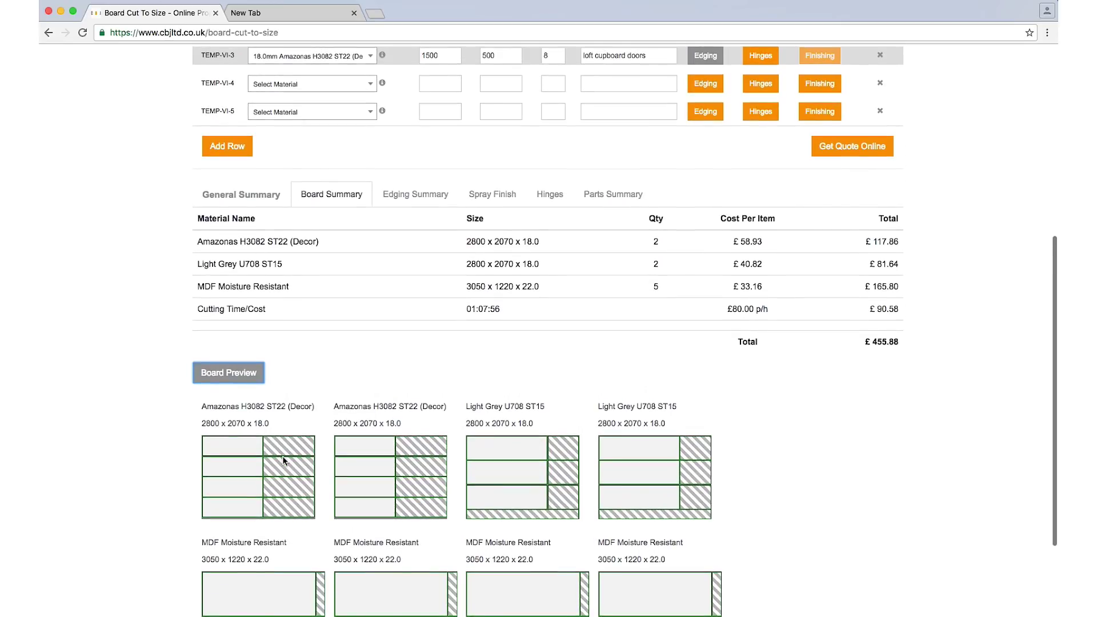
pyautogui.scroll(1, 283, 461)
pyautogui.scroll(-4, 283, 461)
pyautogui.scroll(-1, 283, 462)
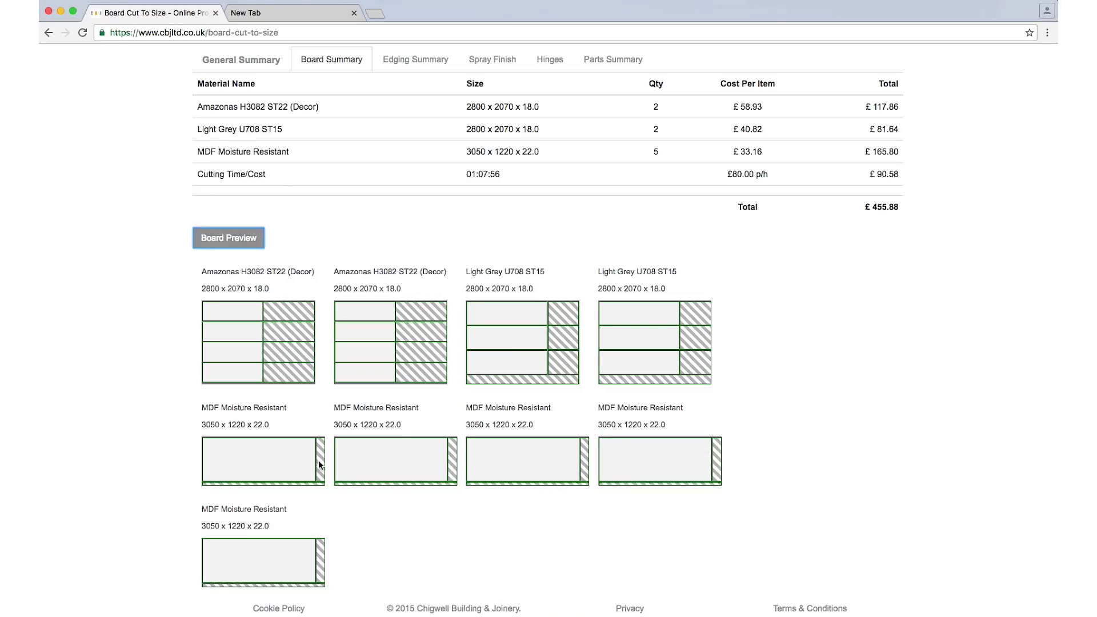
pyautogui.scroll(5, 341, 462)
pyautogui.scroll(3, 377, 403)
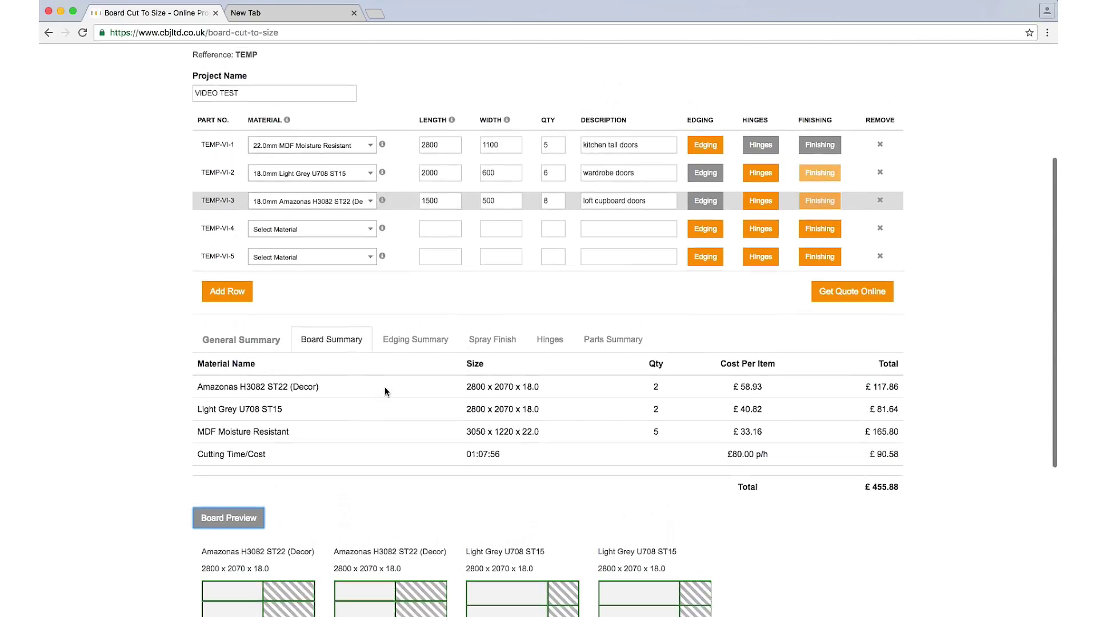
# Step: Review the Edging Summary, Spray Finish and Hinges costs, then show the Parts Summary
pyautogui.click(418, 352)
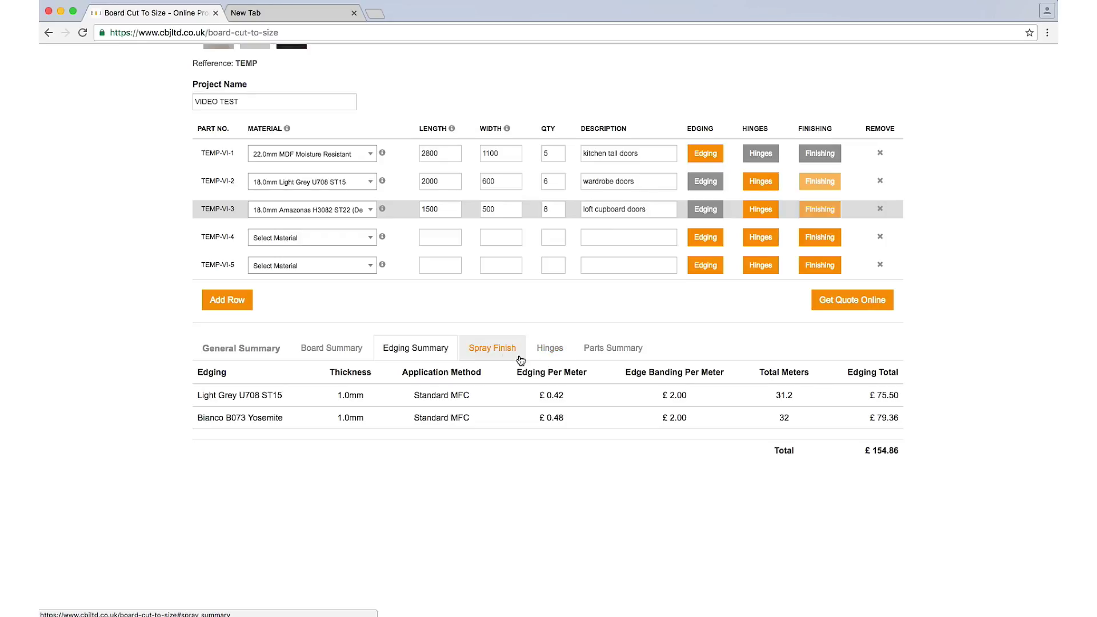
pyautogui.click(492, 347)
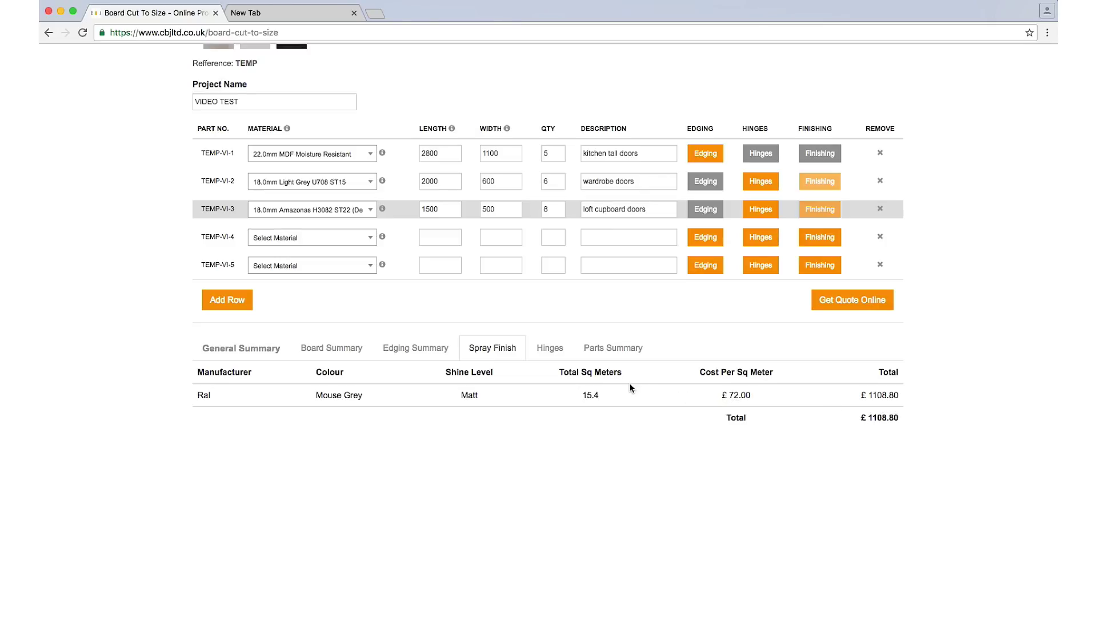
pyautogui.click(550, 347)
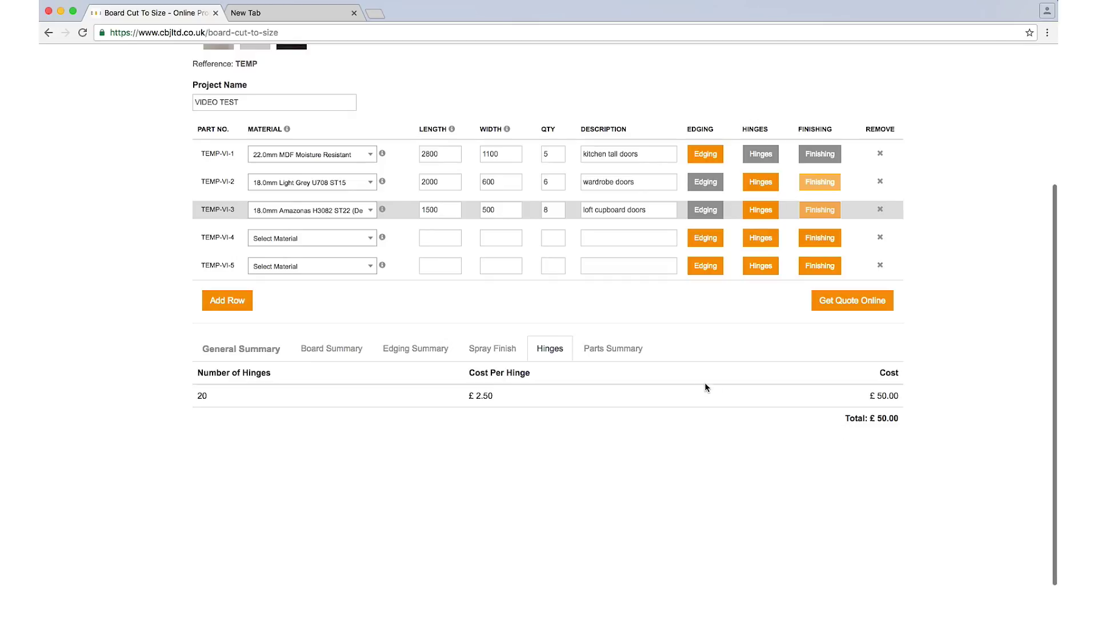
pyautogui.click(613, 348)
pyautogui.scroll(-2, 575, 409)
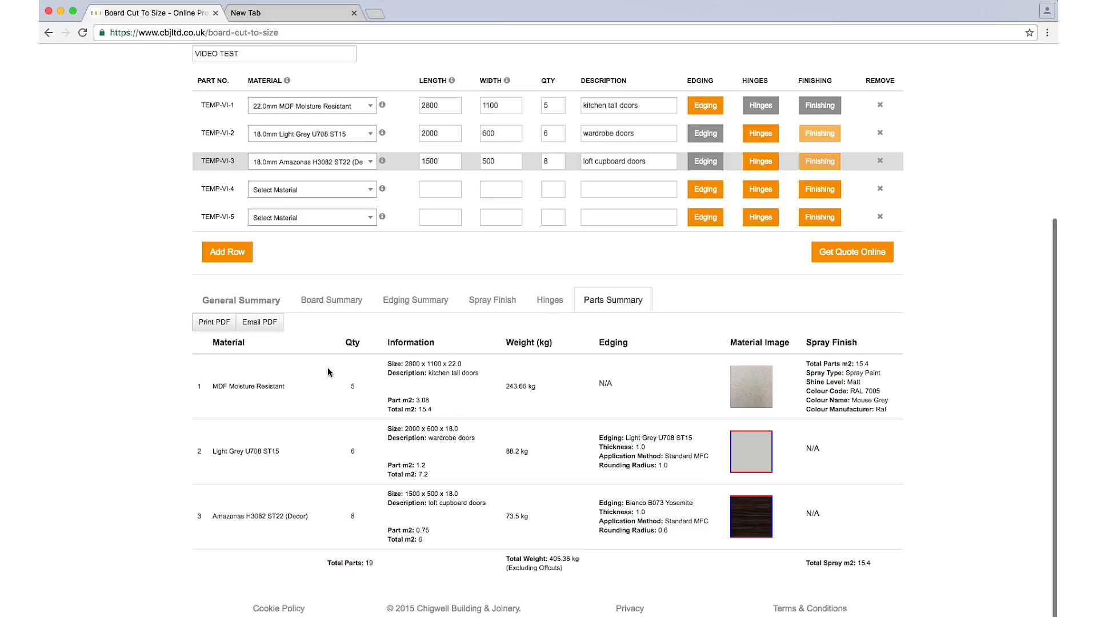
# Step: Open the printable Parts Summary PDF for job VIDEO TEST in a new tab
pyautogui.click(214, 321)
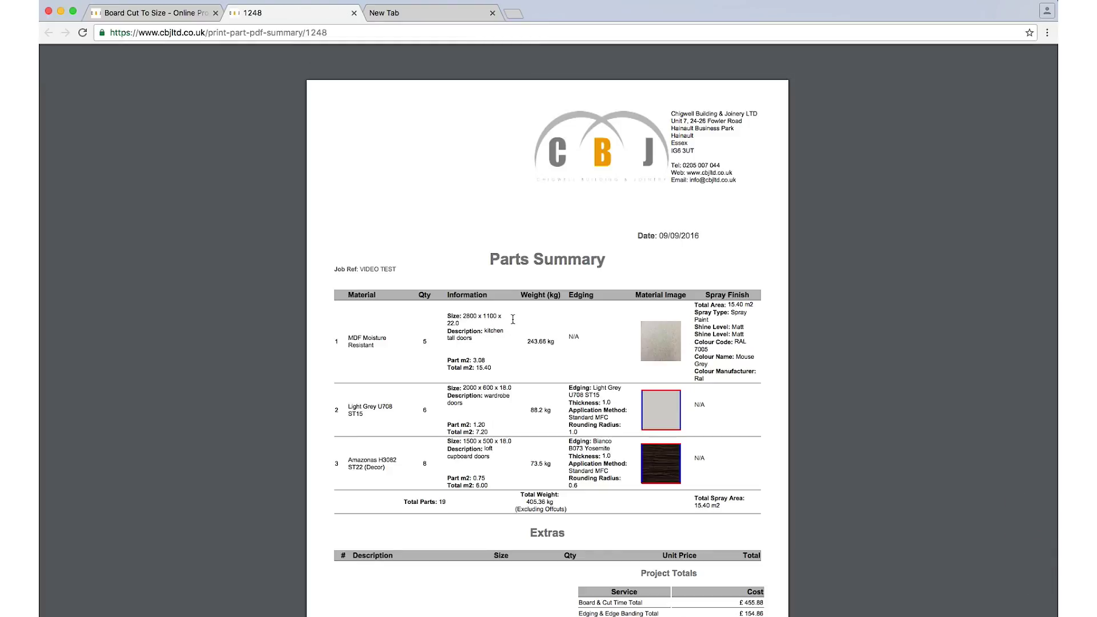
pyautogui.scroll(-5, 523, 352)
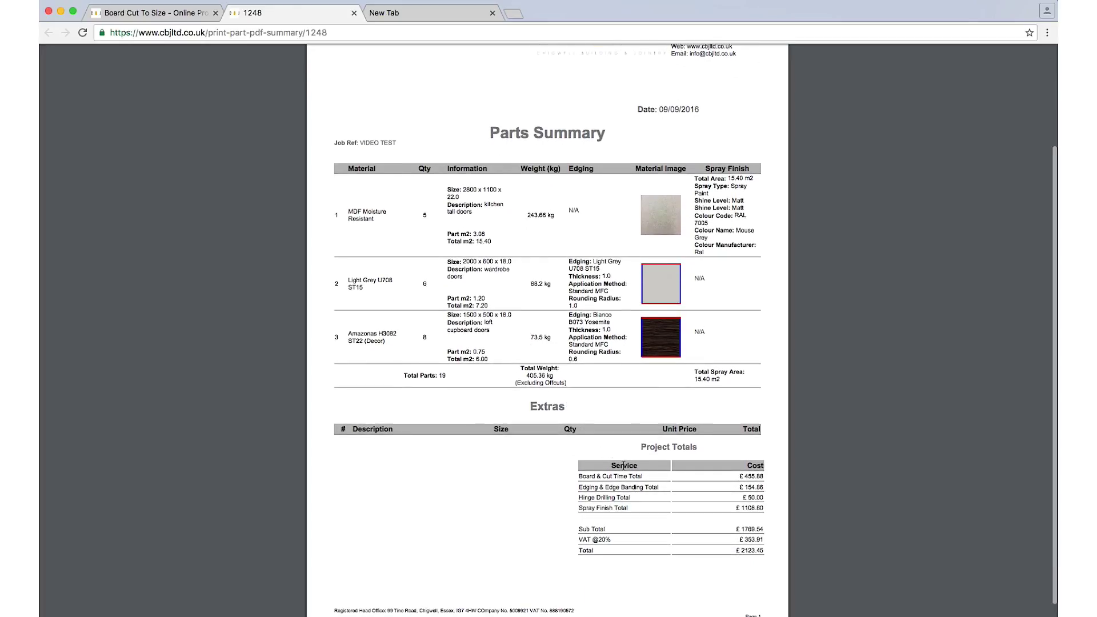
pyautogui.scroll(3, 562, 397)
pyautogui.scroll(1, 566, 392)
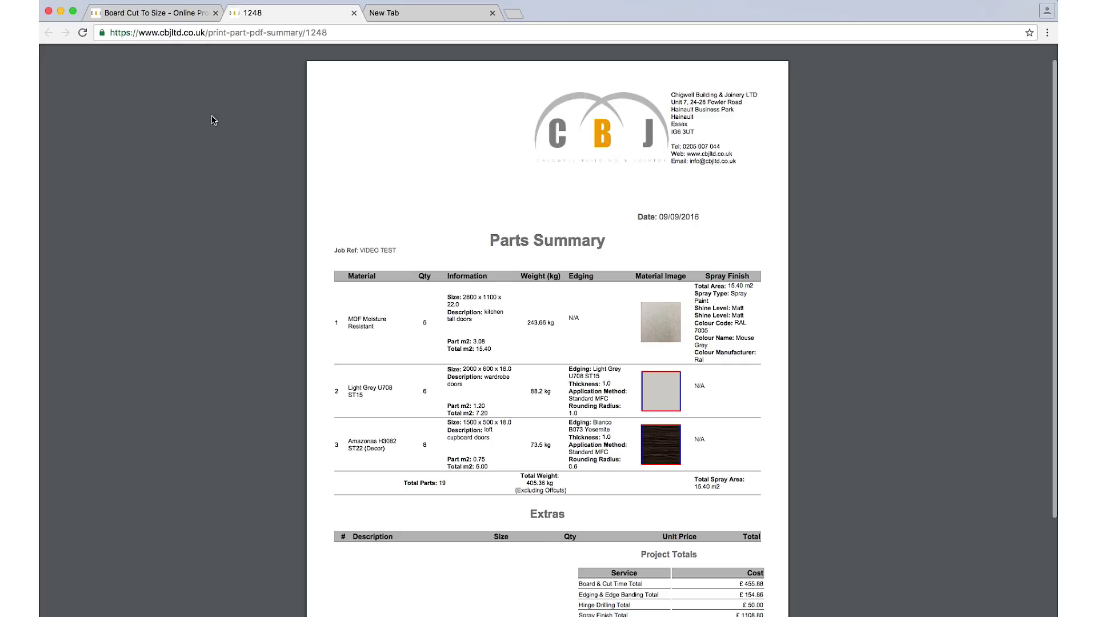
# Step: Back on the quote page, make part 1 18.0mm Light Grey U708 ST15, 2000 x 600, qty 10, 'kitchen tall doors'
pyautogui.click(154, 12)
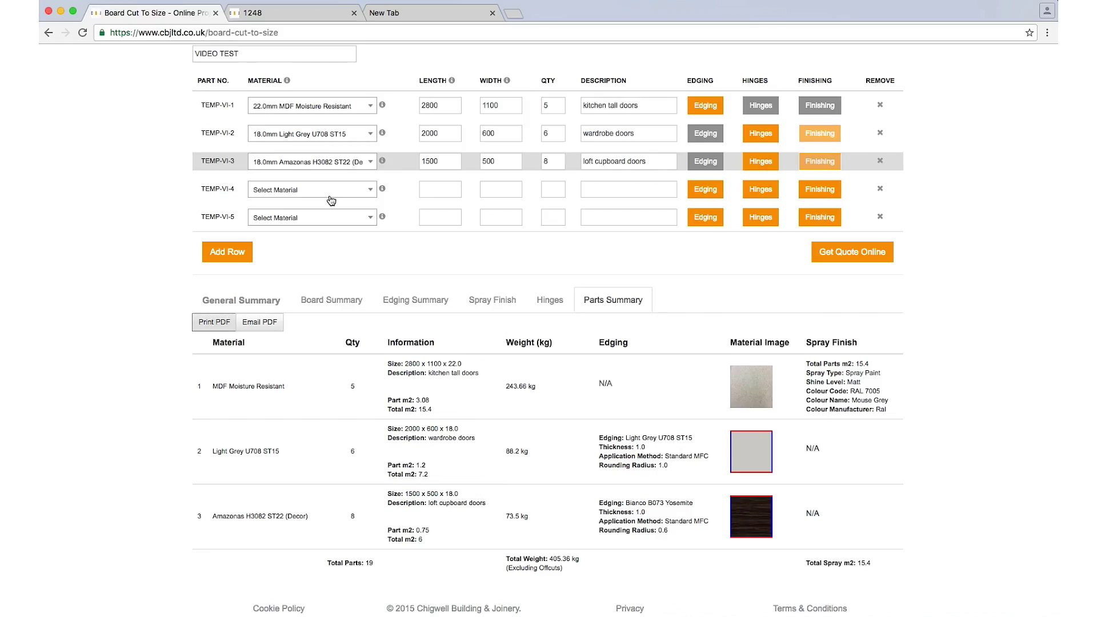
pyautogui.scroll(1, 338, 198)
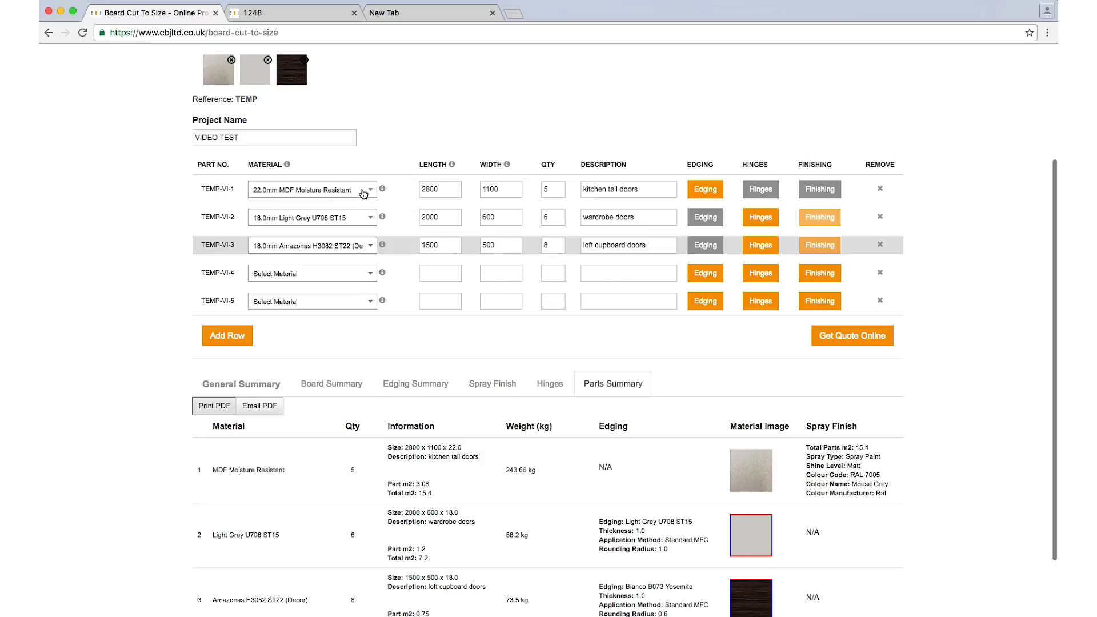
pyautogui.click(363, 190)
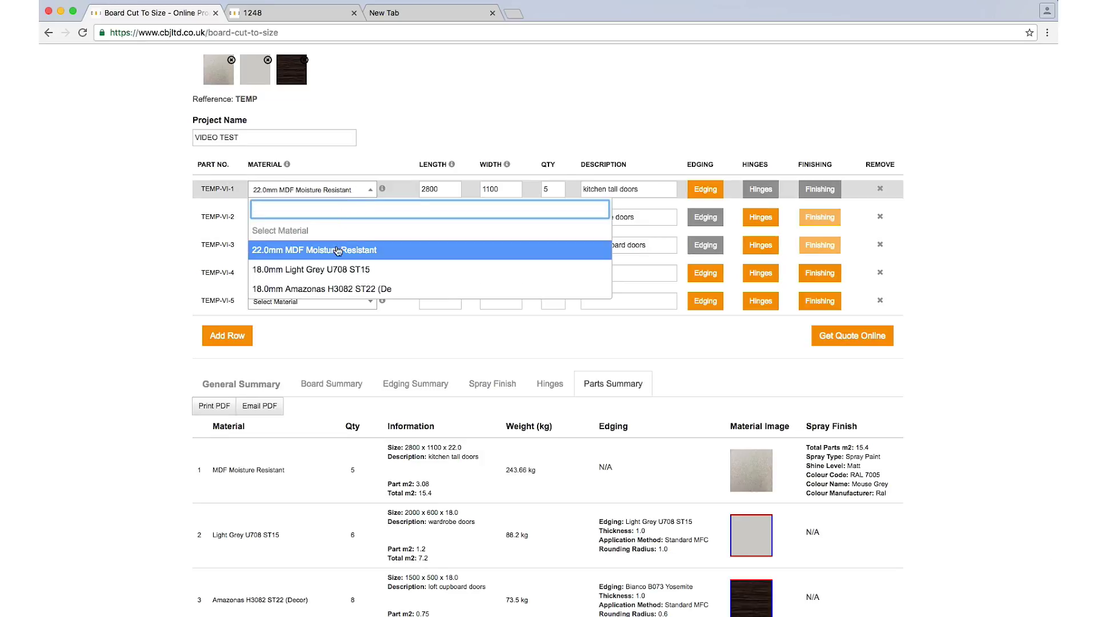
pyautogui.click(343, 270)
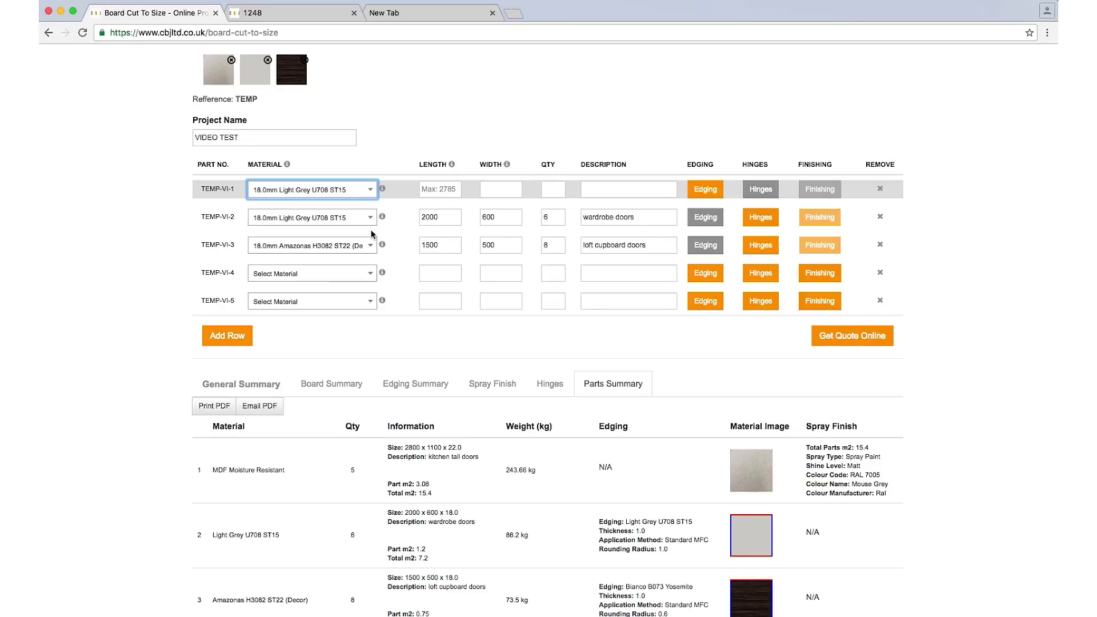
pyautogui.click(439, 189)
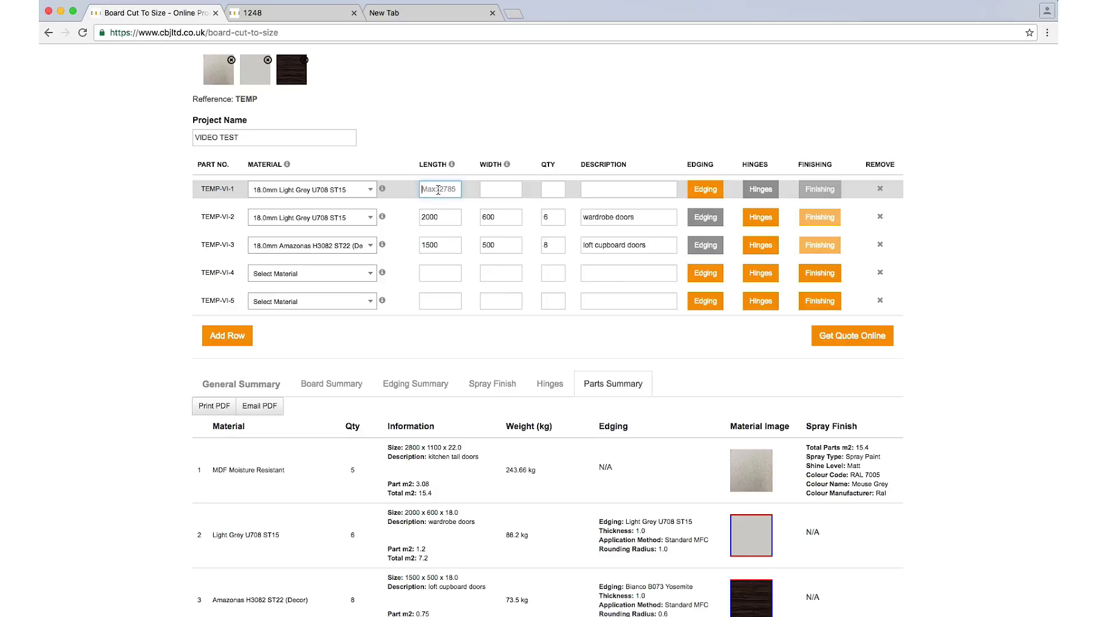
pyautogui.write('2000')
pyautogui.press('Tab')
pyautogui.write('600')
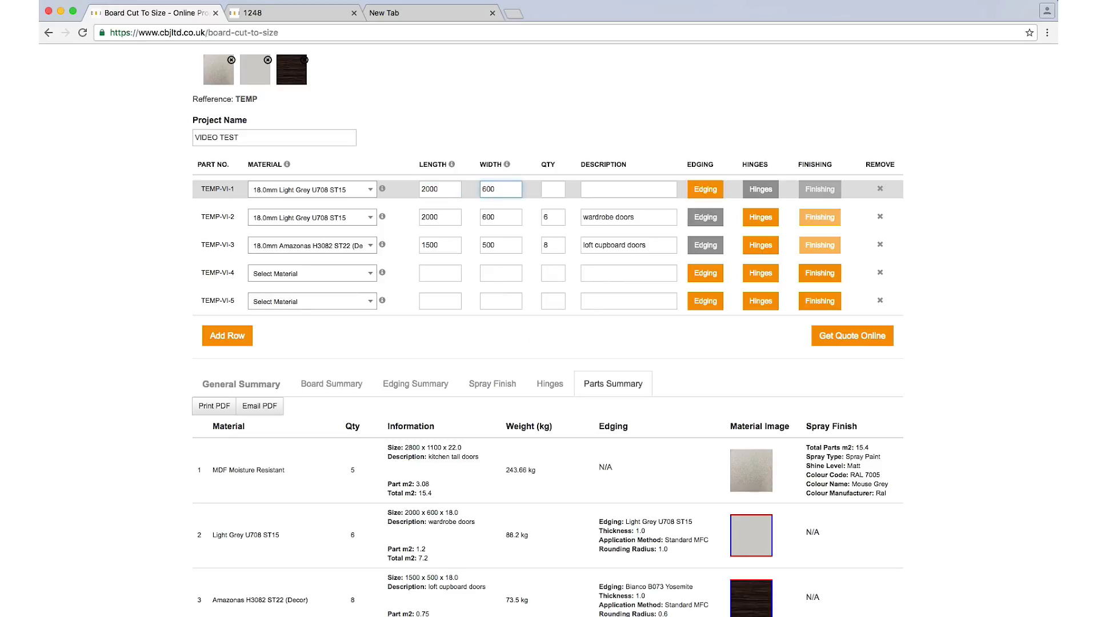
pyautogui.press('Tab')
pyautogui.press('Tab')
pyautogui.write('kitchen tall doors')
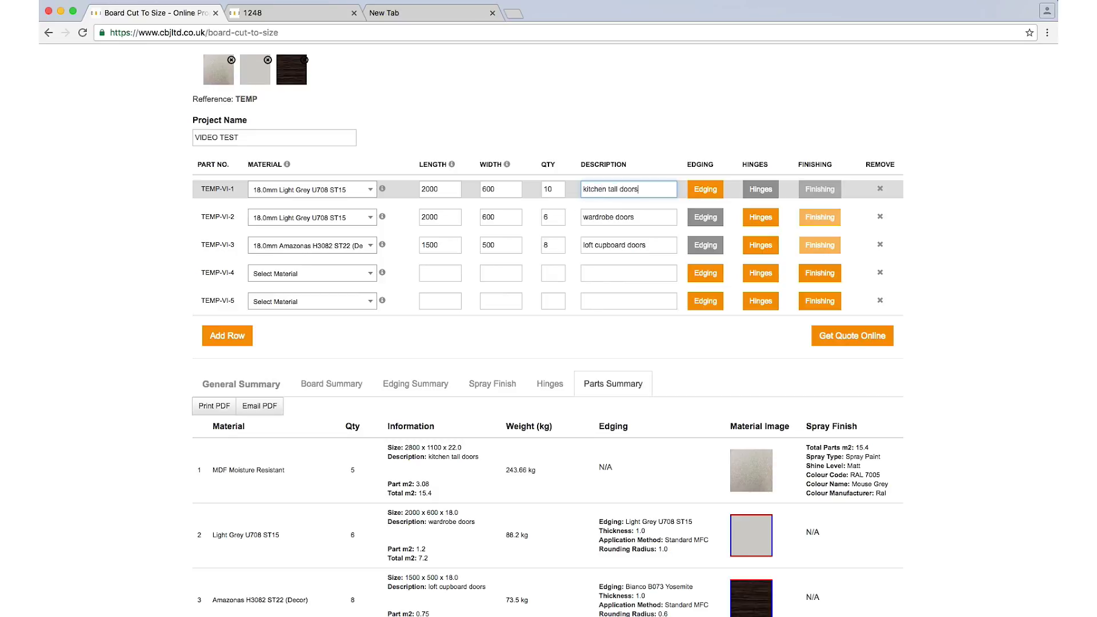
# Step: Add Standard MFC 1.0mm Burned S012 Yosemite edging, rounding 1.0, to all four sides of part 1
pyautogui.click(705, 189)
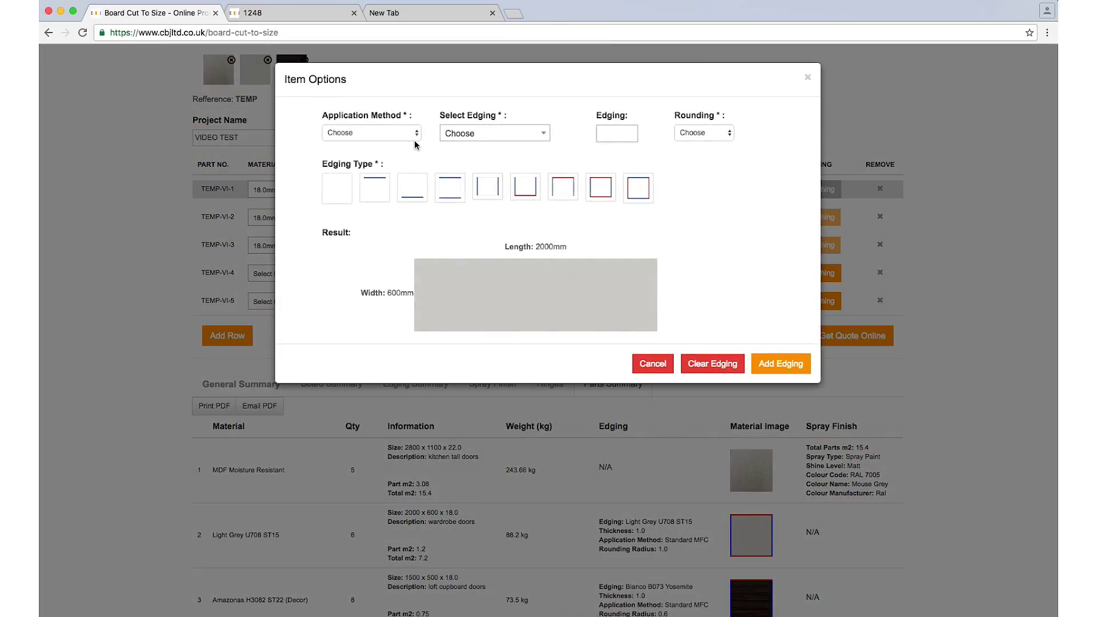
pyautogui.click(372, 132)
pyautogui.click(388, 155)
pyautogui.click(494, 132)
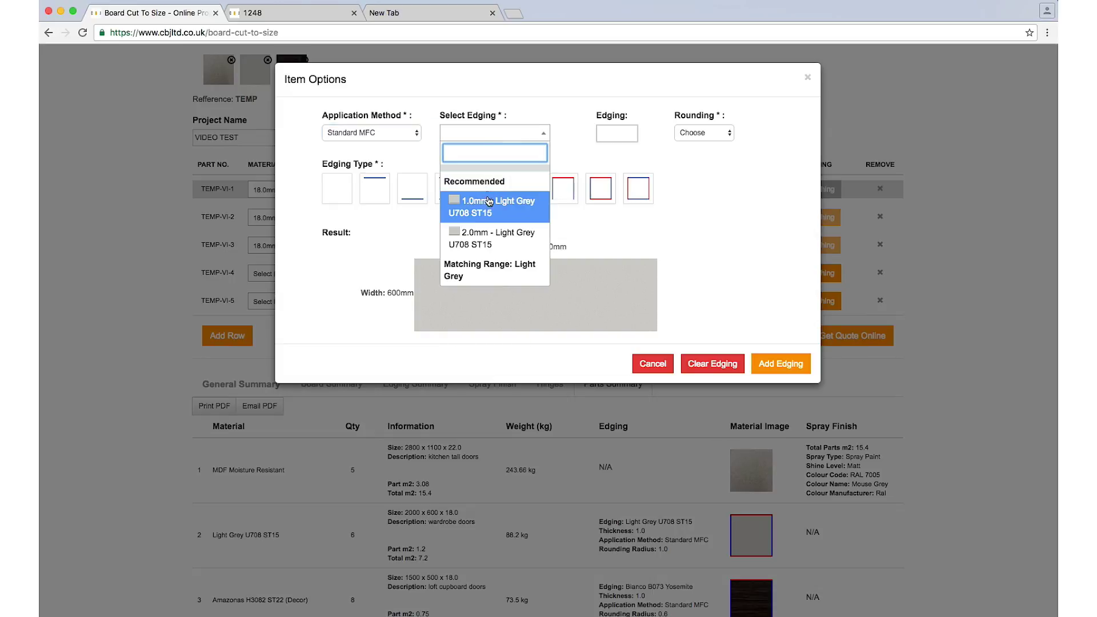
pyautogui.scroll(-1, 488, 203)
pyautogui.scroll(-3, 490, 204)
pyautogui.scroll(-3, 489, 204)
pyautogui.scroll(-3, 491, 206)
pyautogui.scroll(-2, 493, 208)
pyautogui.scroll(1, 493, 207)
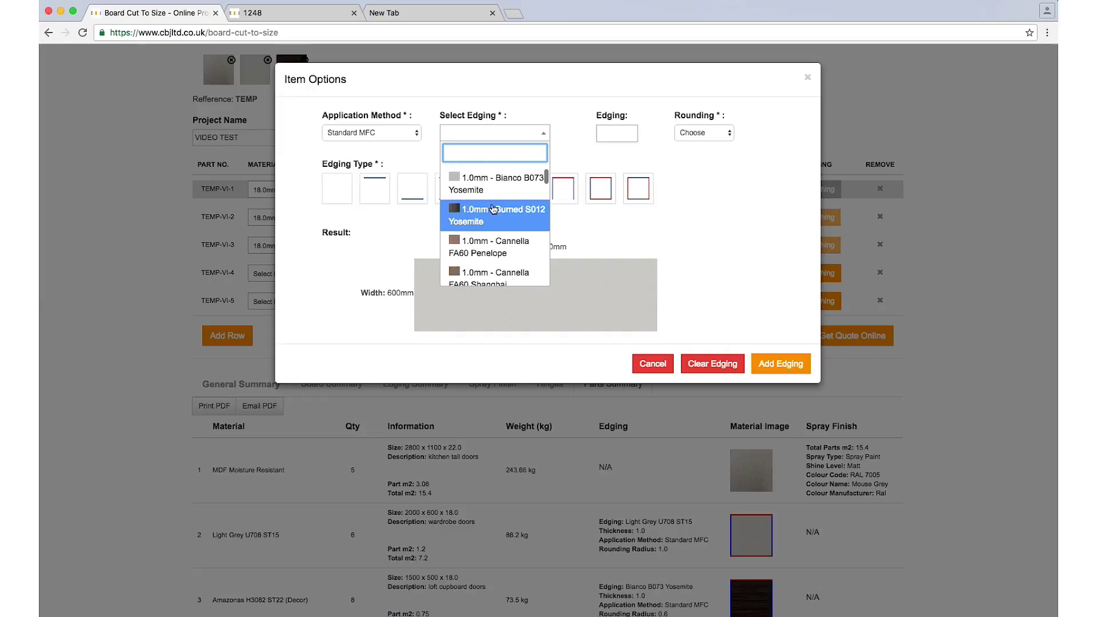
pyautogui.click(485, 214)
pyautogui.moveTo(617, 132)
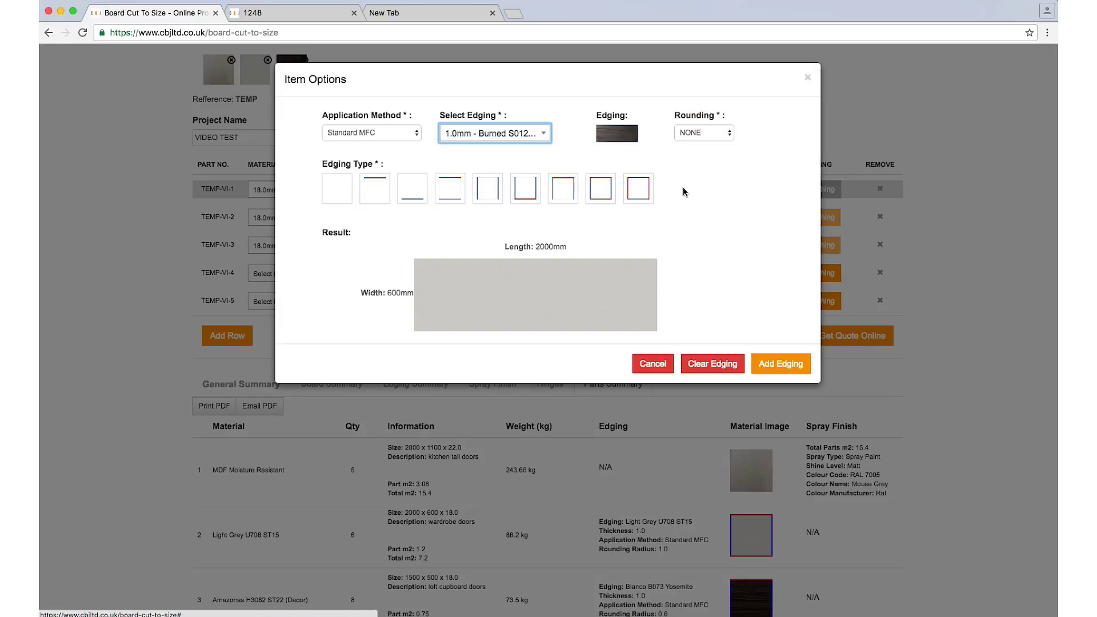
pyautogui.click(701, 133)
pyautogui.click(703, 154)
pyautogui.click(600, 189)
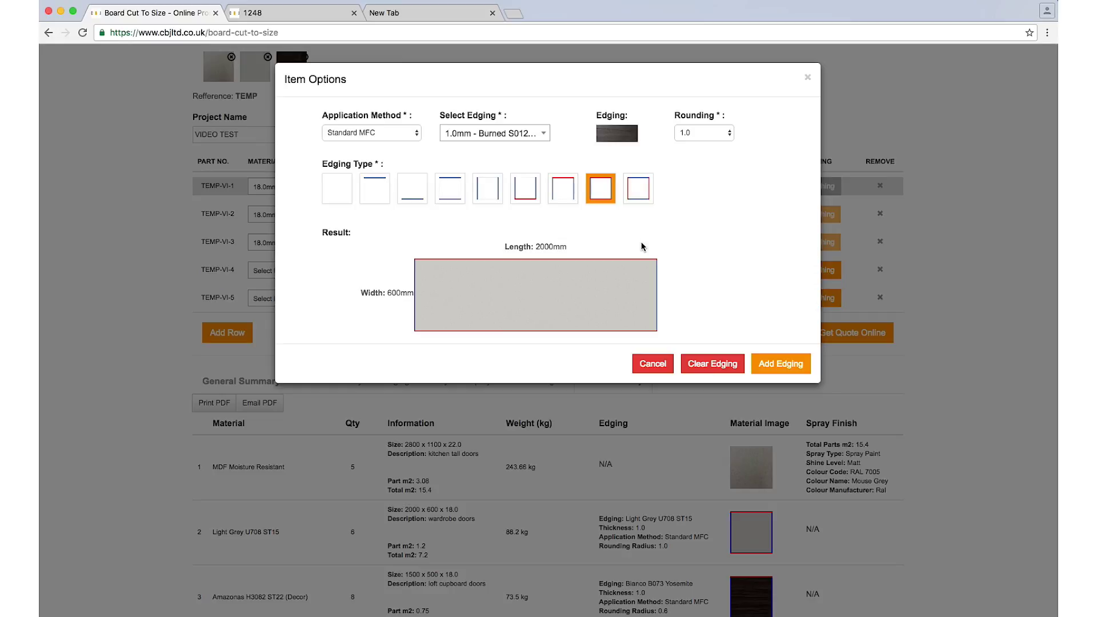
pyautogui.click(780, 364)
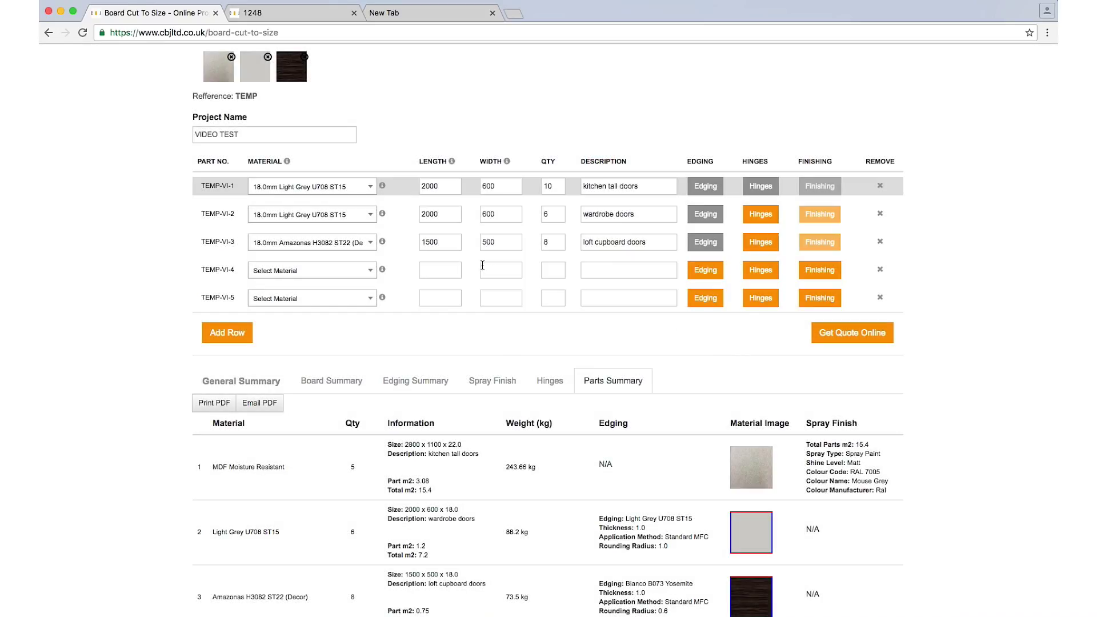
# Step: Refresh the online quote, show the Board Summary and preview the board cutting layouts
pyautogui.click(837, 334)
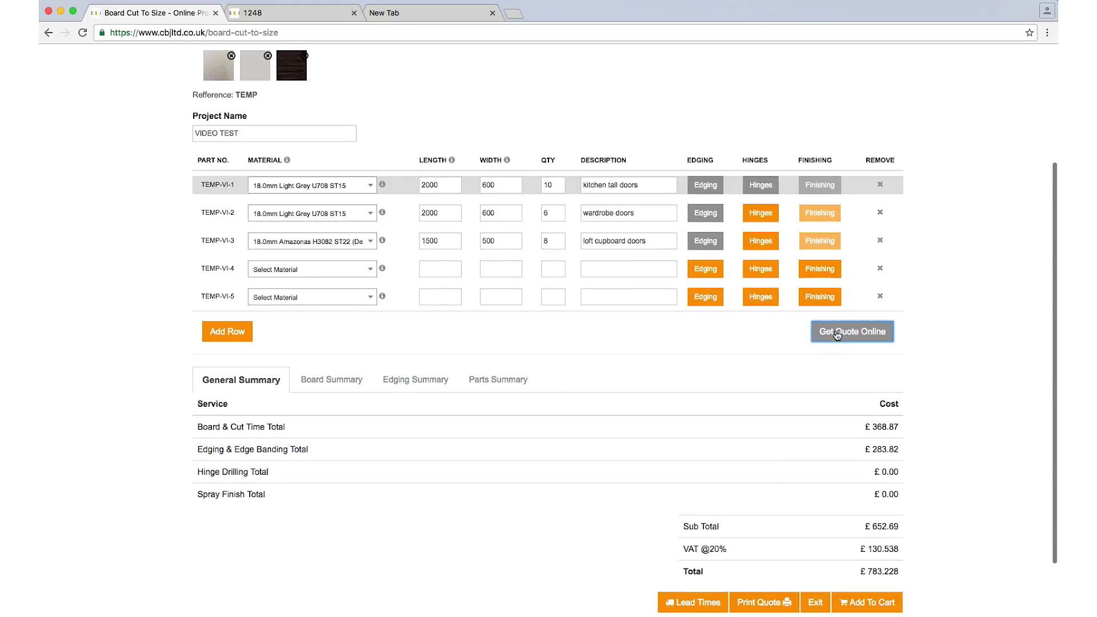
pyautogui.scroll(-1, 742, 351)
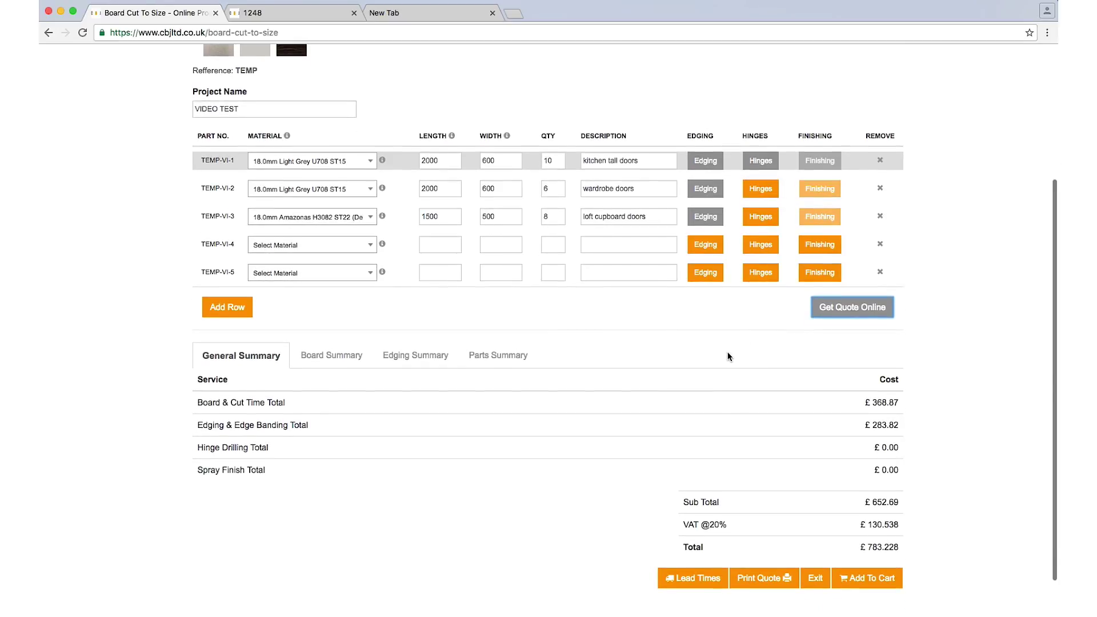
pyautogui.click(331, 354)
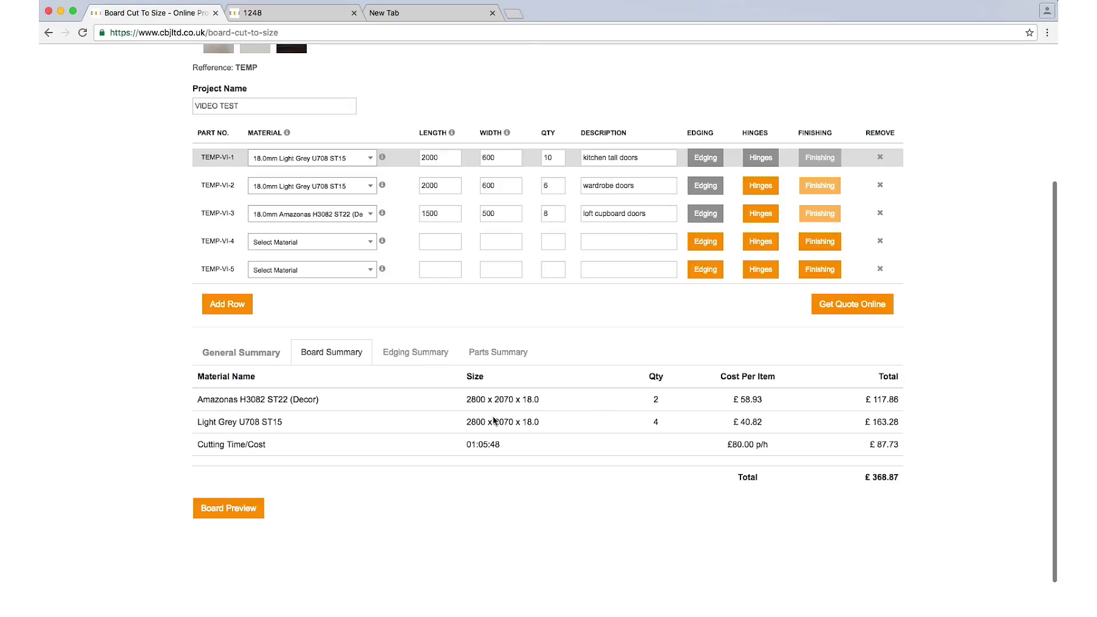
pyautogui.click(228, 508)
pyautogui.scroll(-5, 301, 474)
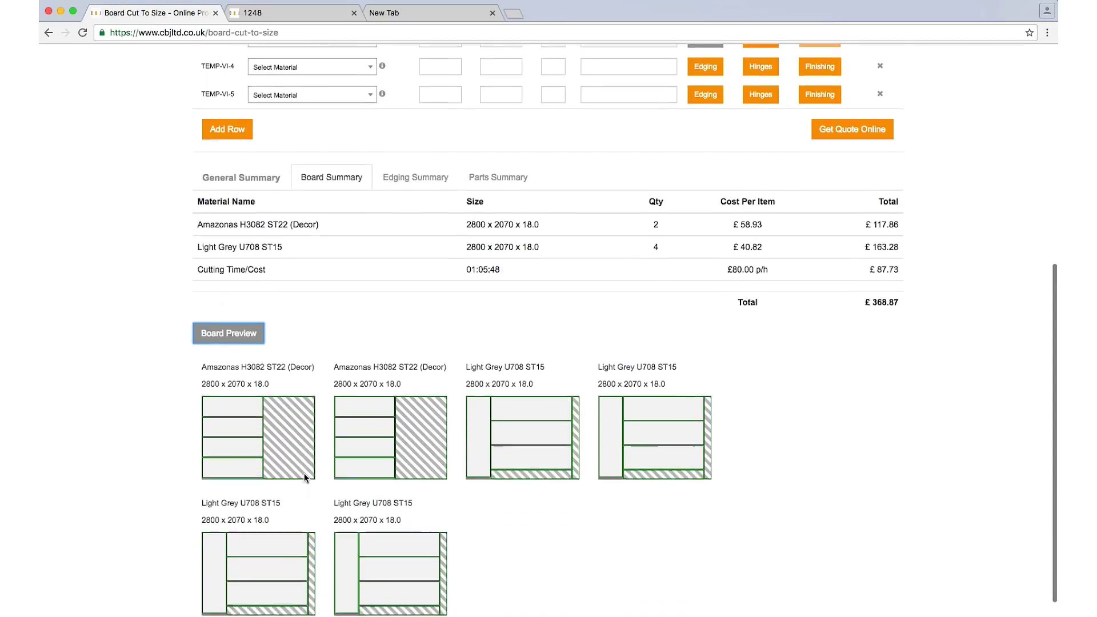
pyautogui.scroll(-1, 305, 477)
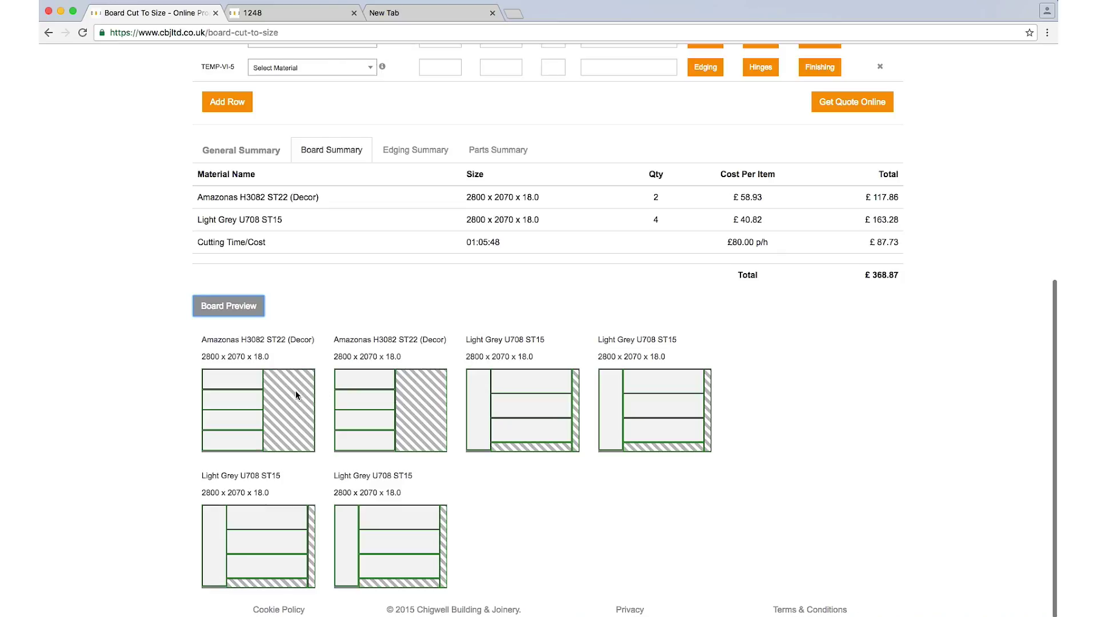
pyautogui.scroll(1, 407, 400)
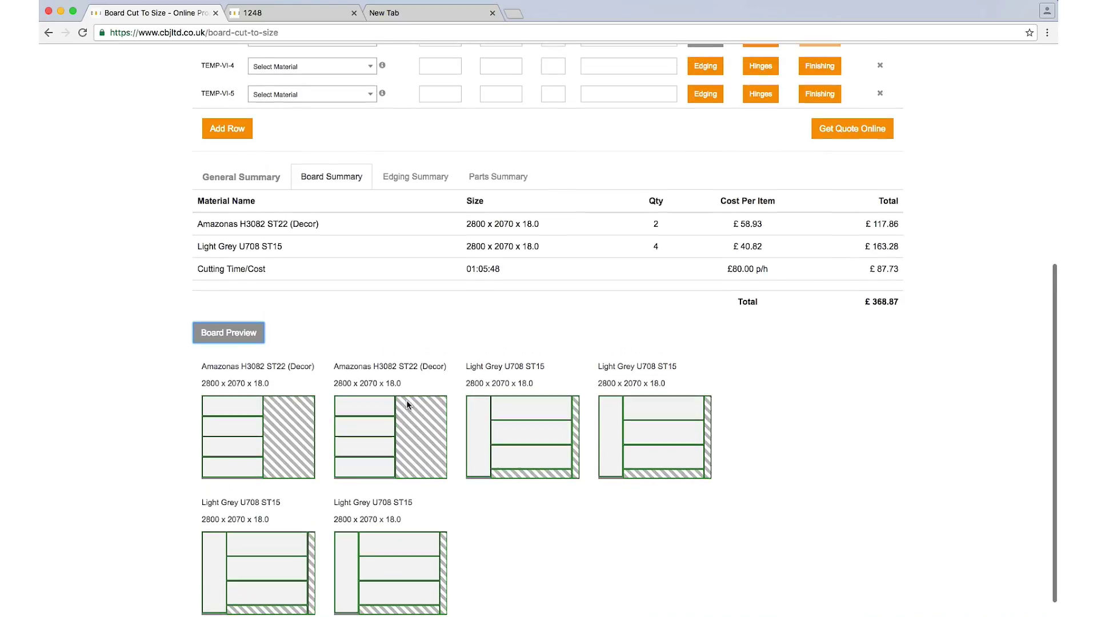
pyautogui.scroll(1, 408, 405)
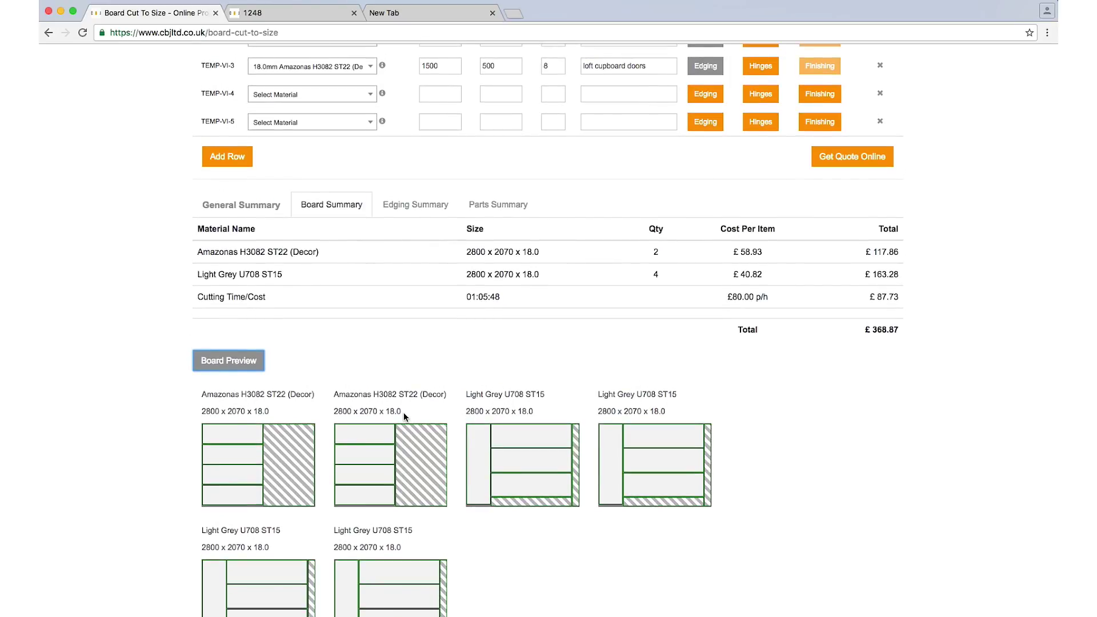
pyautogui.scroll(2, 404, 412)
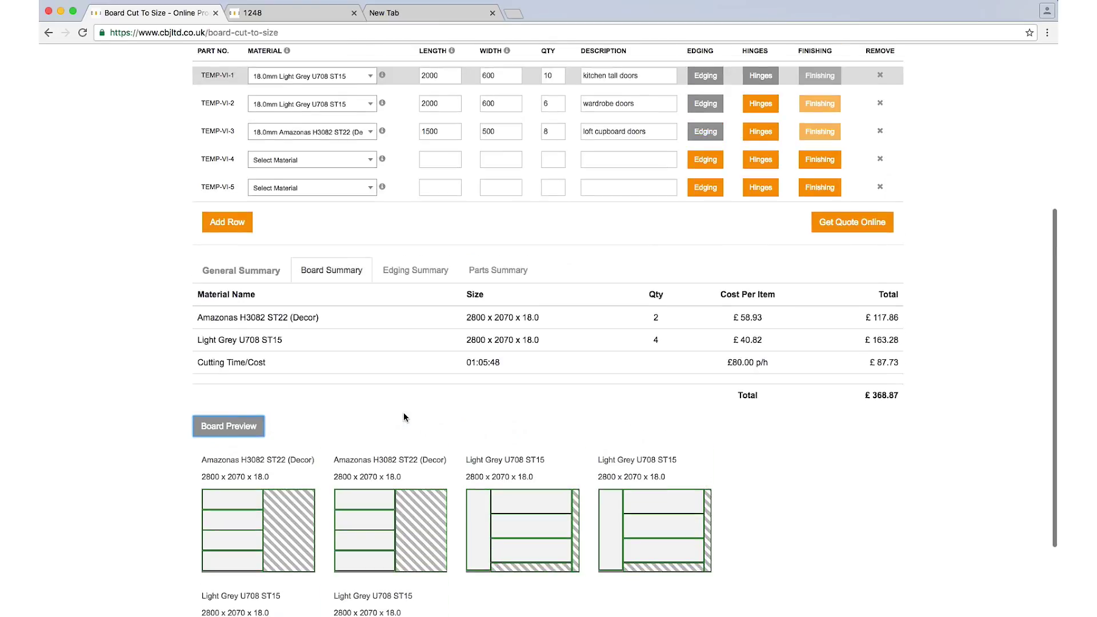
# Step: Review the Edging Summary totalling £283.82, then show the Parts Summary of 24 parts
pyautogui.click(415, 270)
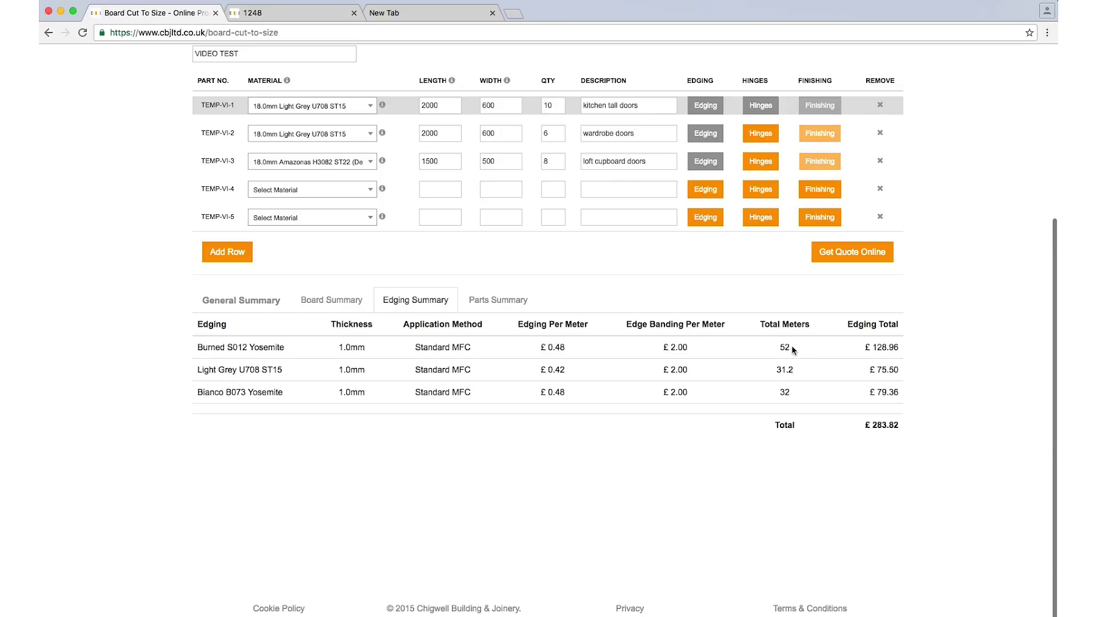
pyautogui.click(506, 301)
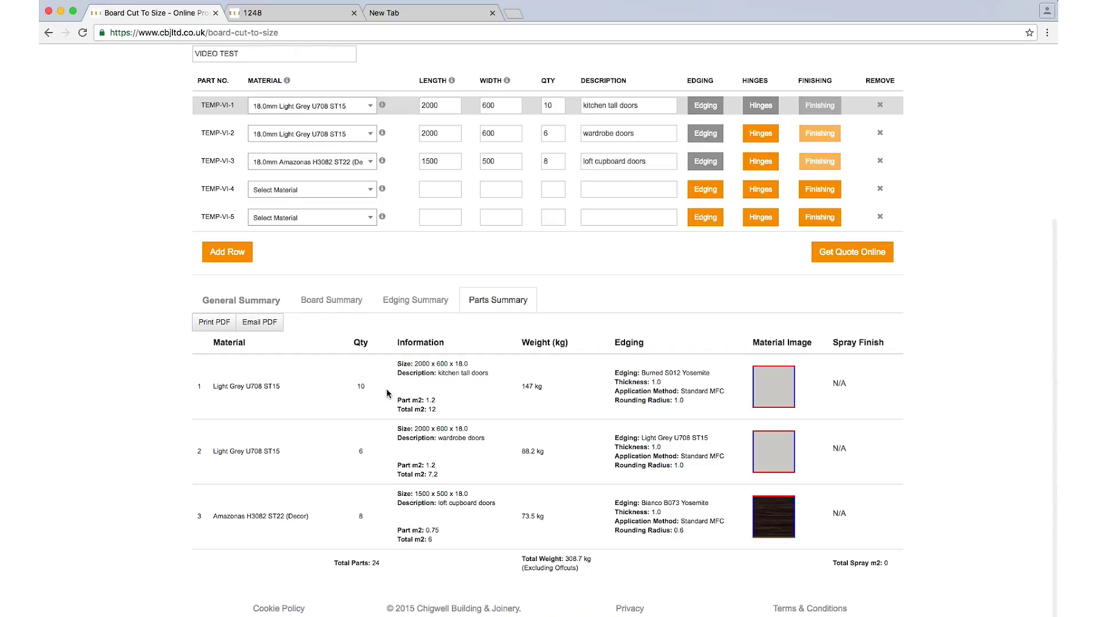
pyautogui.scroll(5, 387, 388)
pyautogui.scroll(3, 387, 388)
pyautogui.scroll(1, 387, 393)
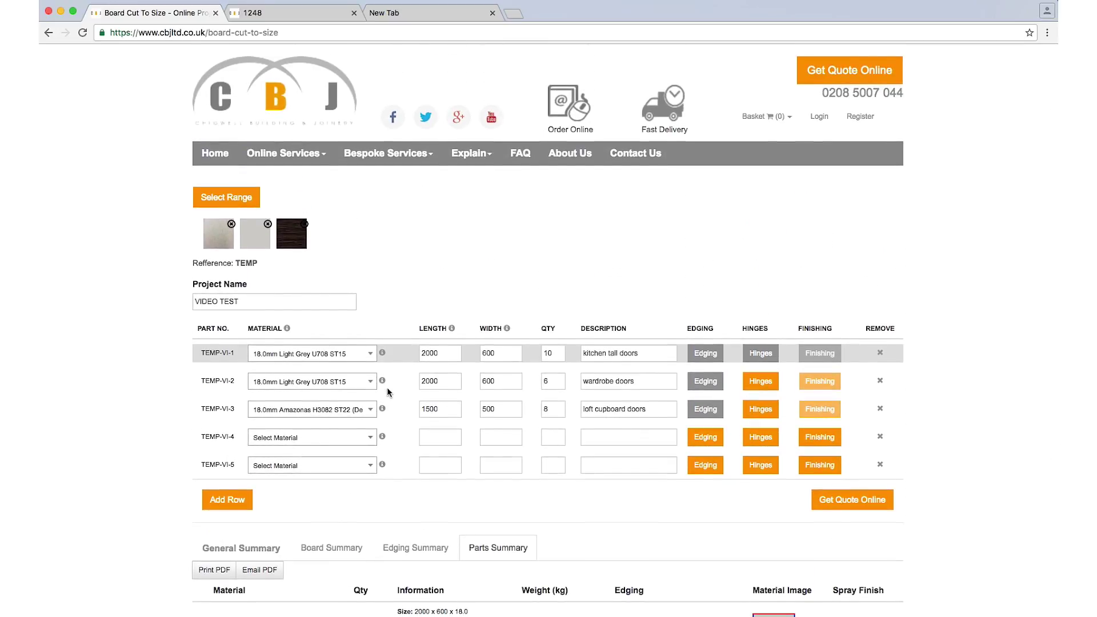